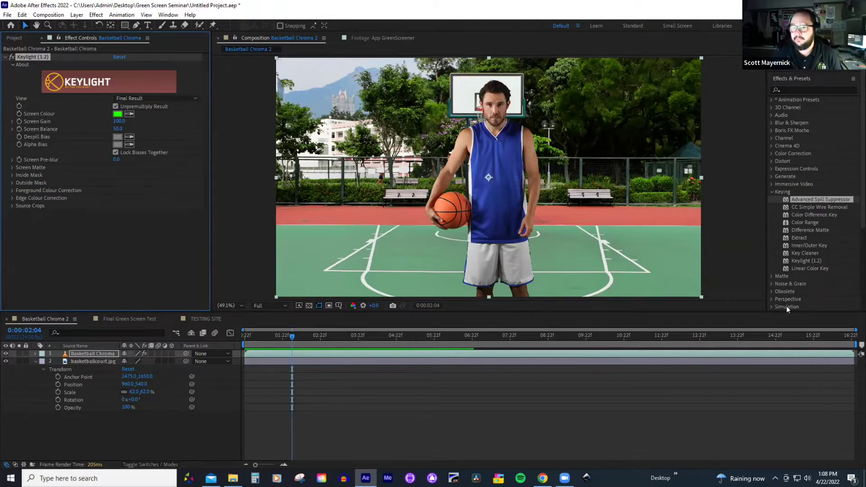
- Set the Keylight view to Source on the Basketball Chroma layer
left_click(797, 261)
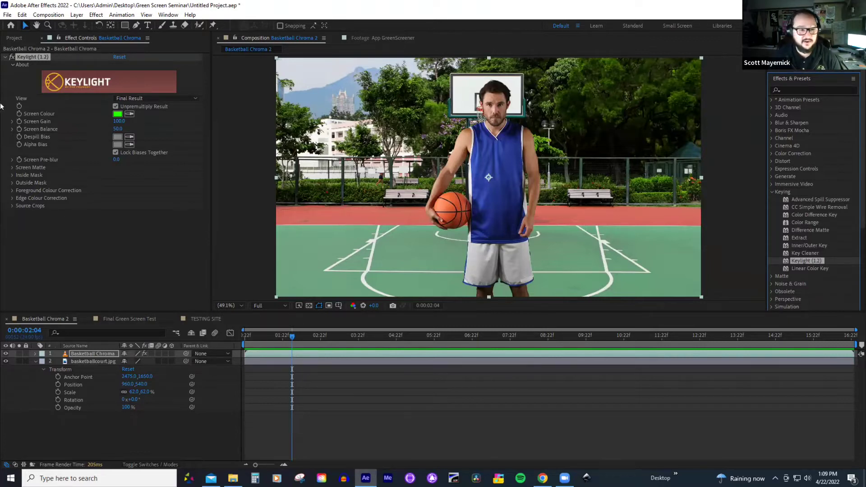
left_click(125, 98)
key("Escape")
key("Home")
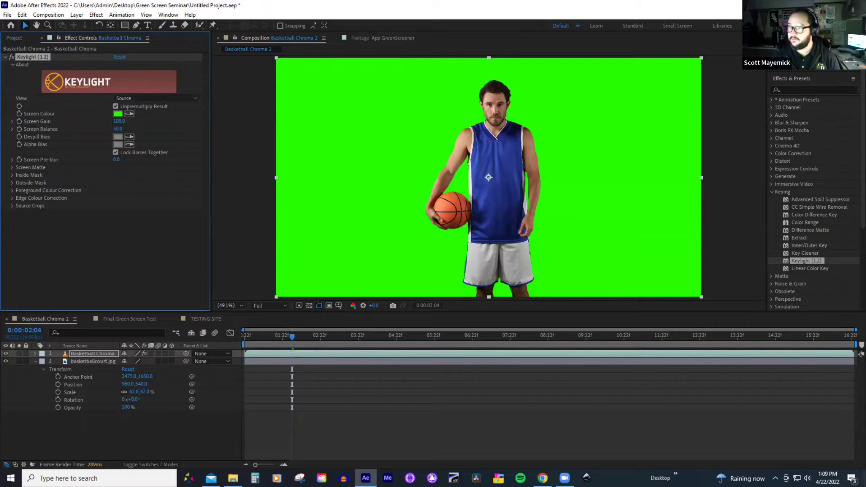
- Open the reference images kinds of green screen.JPG, Green Screen Paint.JPG and EGTV Studio.HEIC
key("super+e")
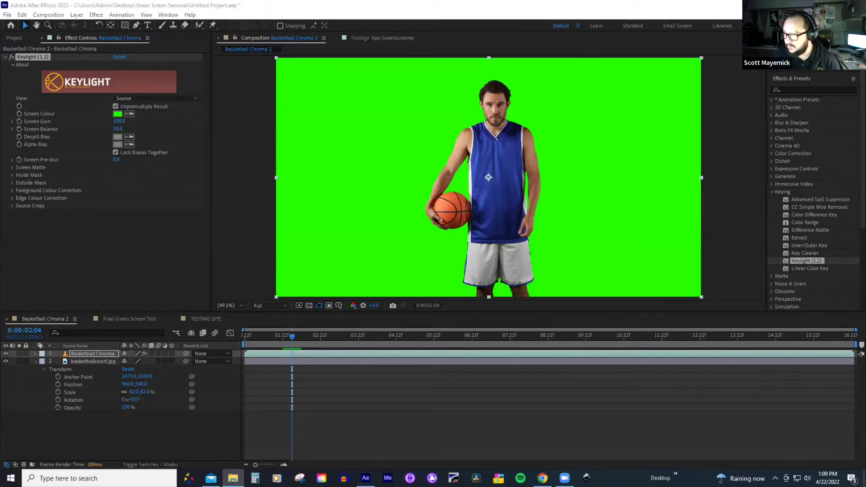
key("Return")
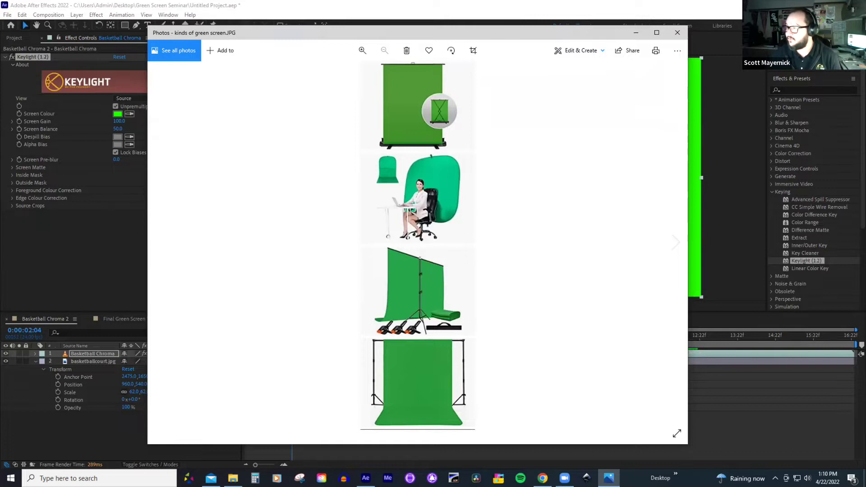
key("Return")
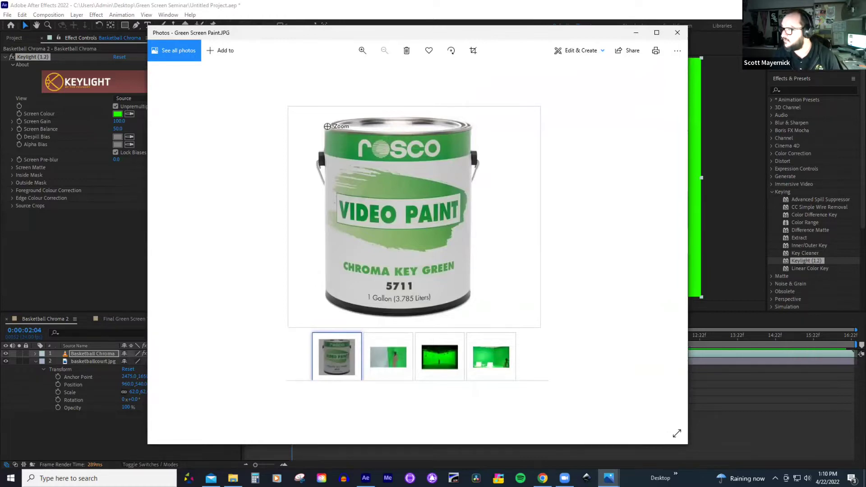
key("alt+Tab")
key("Return")
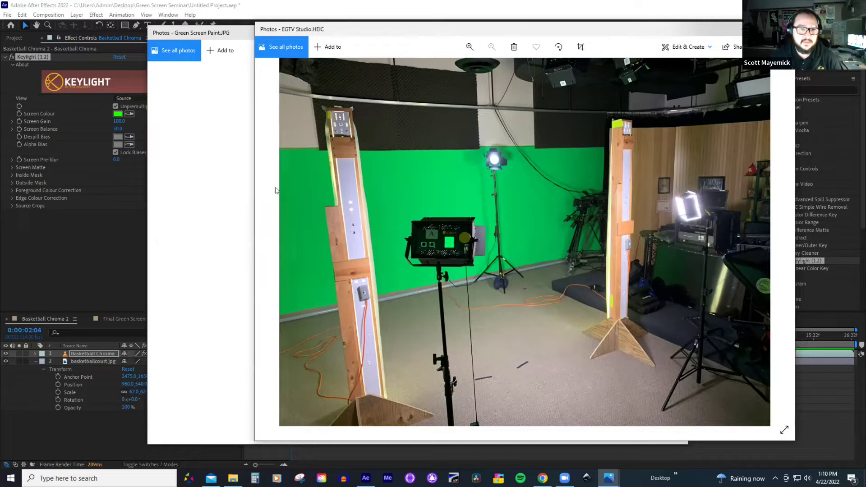
- Close the Green Screen Paint image, review the backdrop types in kinds of green screen.JPG, and close that image too
left_click(227, 131)
left_click(678, 33)
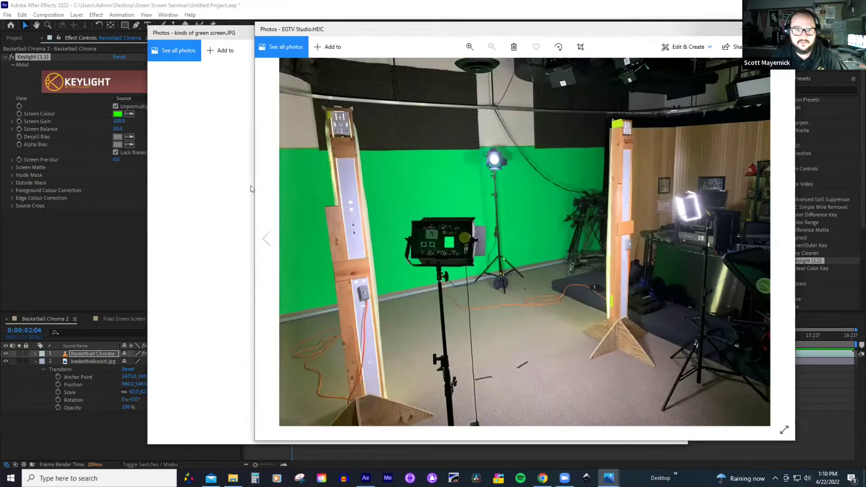
left_click(203, 181)
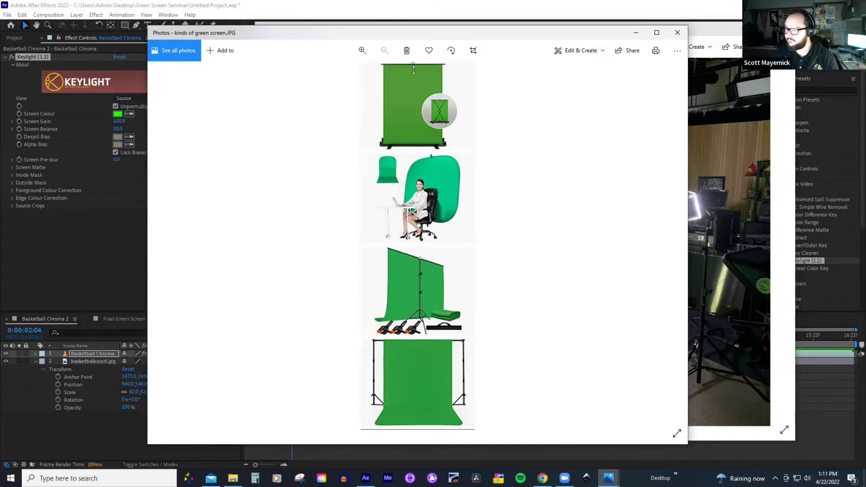
key("alt+Tab")
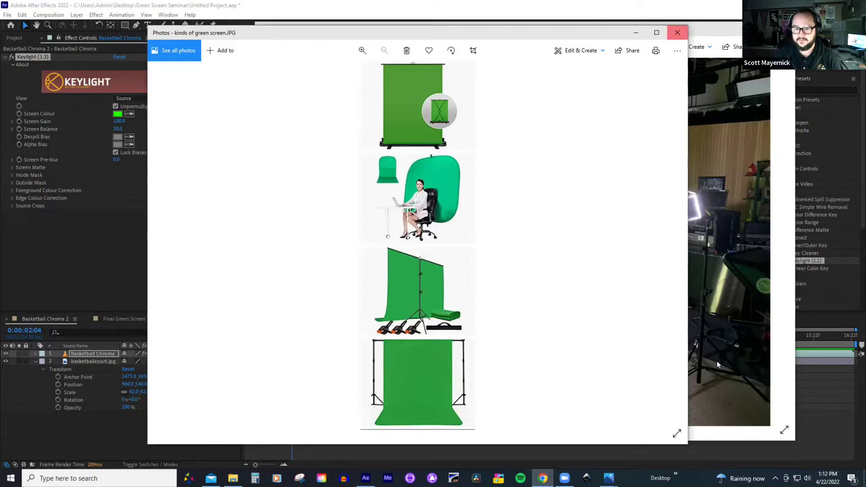
left_click(677, 33)
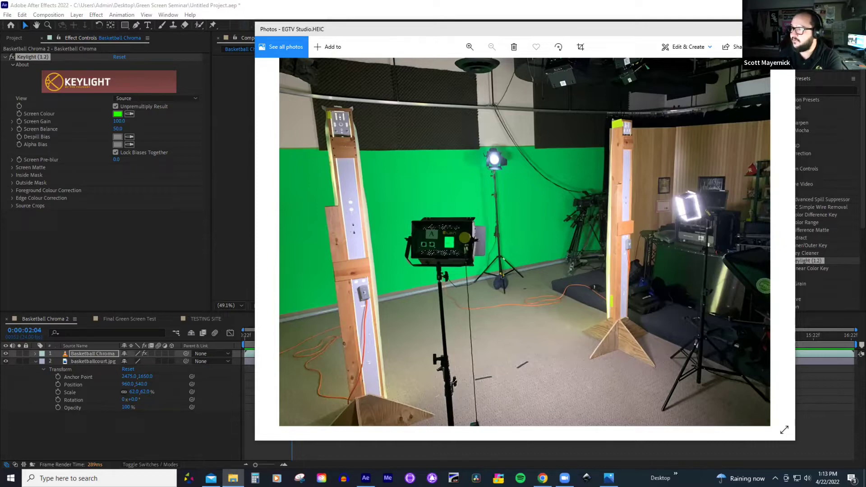
- Open Green Screen Lighting.JPG, and switch back to After Effects to show the Final Green Screen Test composition
key("Return")
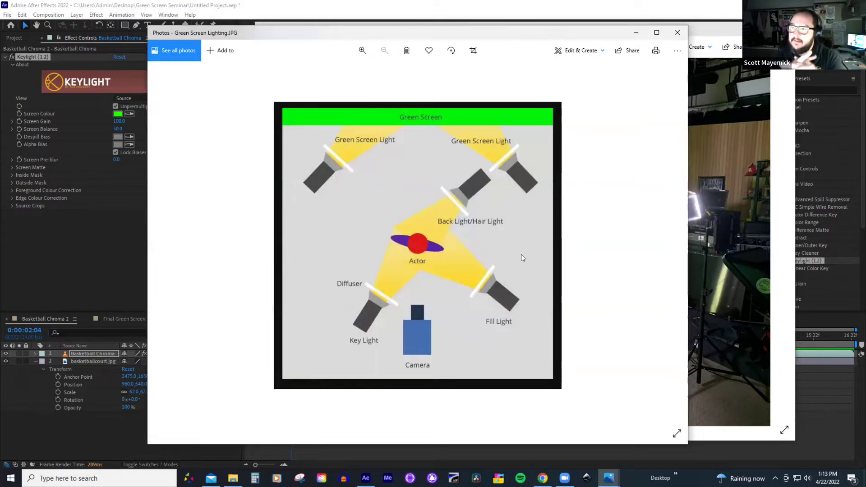
left_click(133, 298)
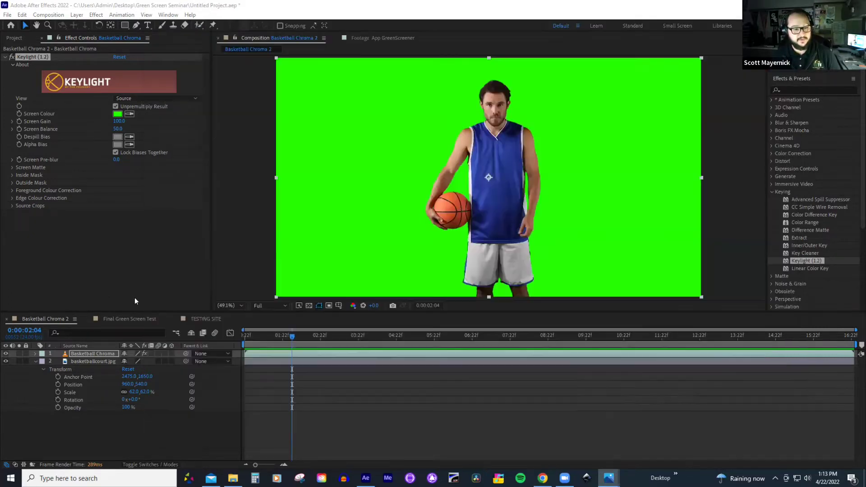
left_click(130, 319)
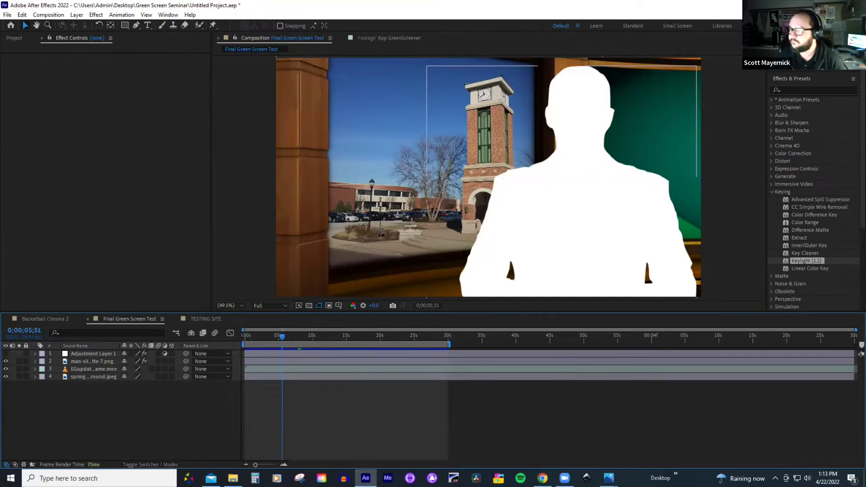
- Bring the Green Screen Lighting.JPG diagram back up to examine the light placement, and return to After Effects
key("alt+Tab")
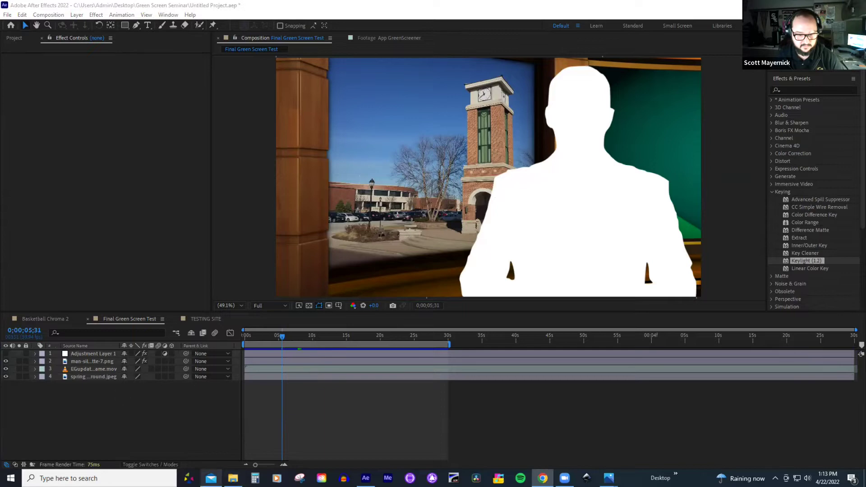
left_click(233, 478)
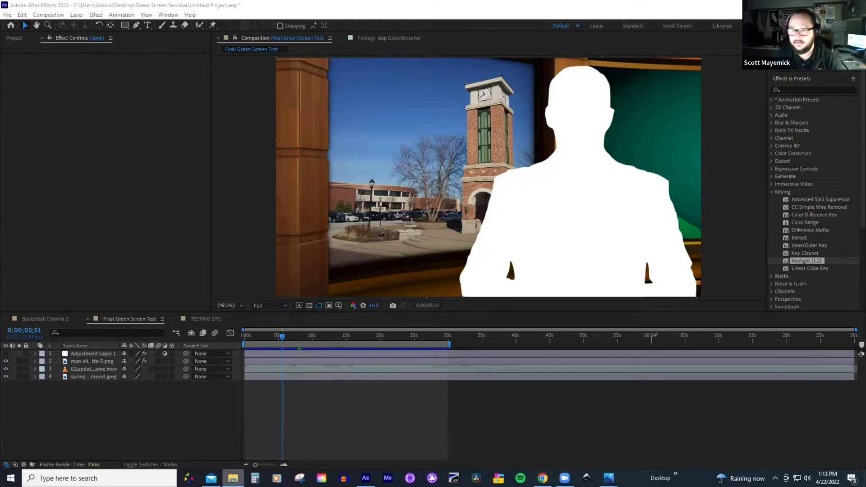
left_click(609, 478)
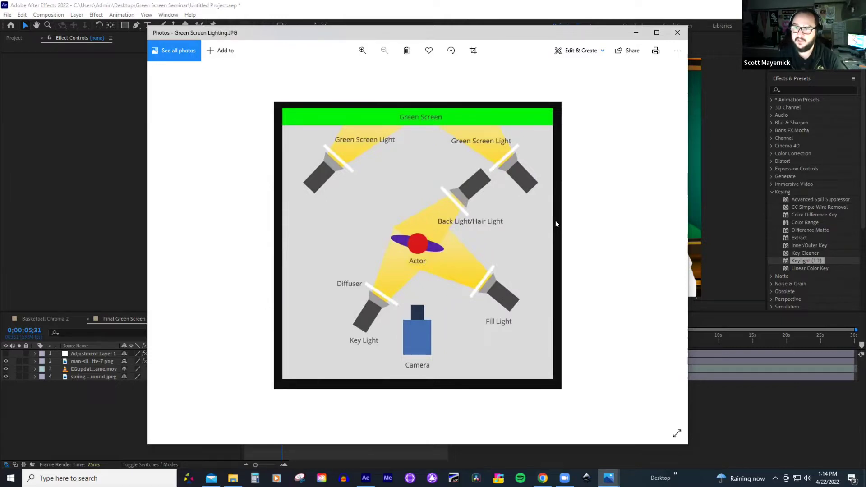
left_click(82, 180)
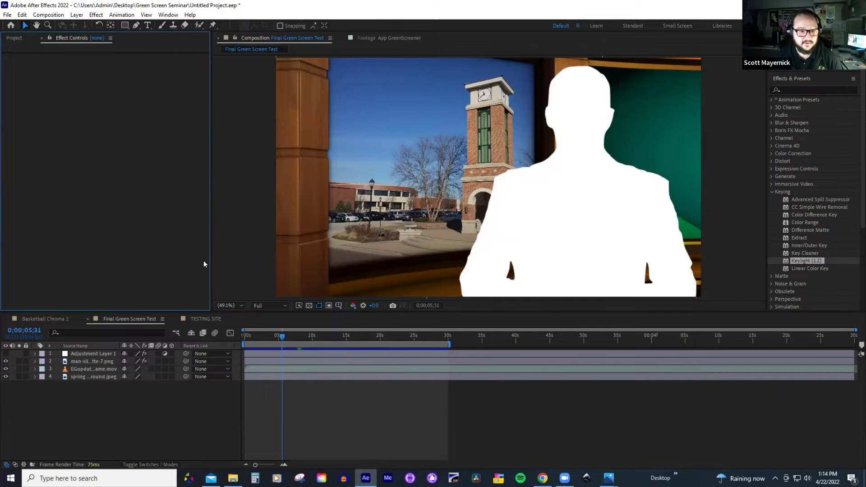
- In the TESTING SITE composition at 0;00;00;55, enable Keylight on the motion_blur.png and Elvis.jpg layers
left_click(209, 319)
left_click(251, 336)
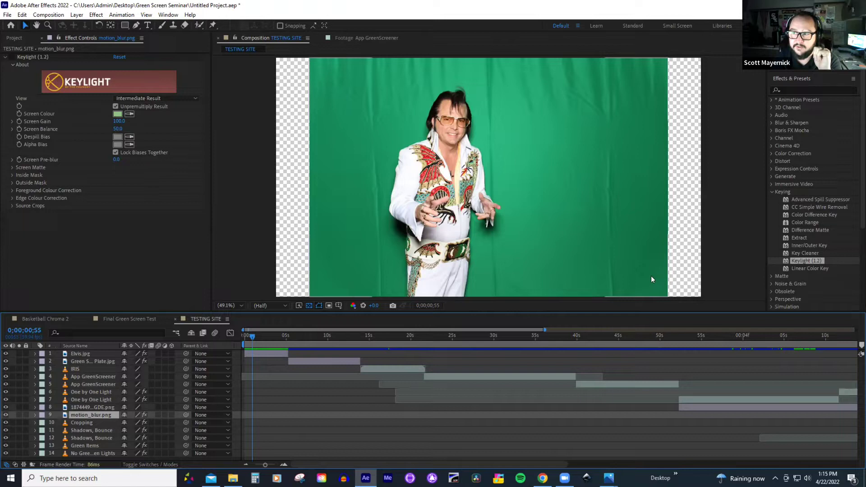
left_click(13, 57)
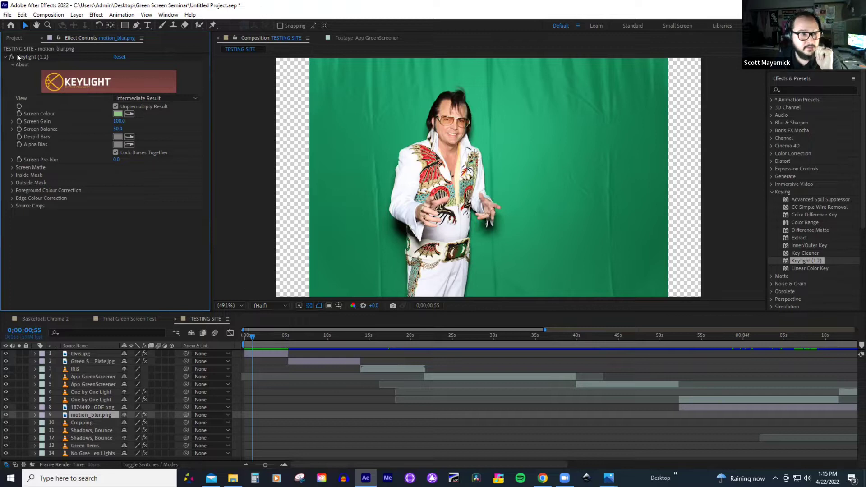
left_click(271, 352)
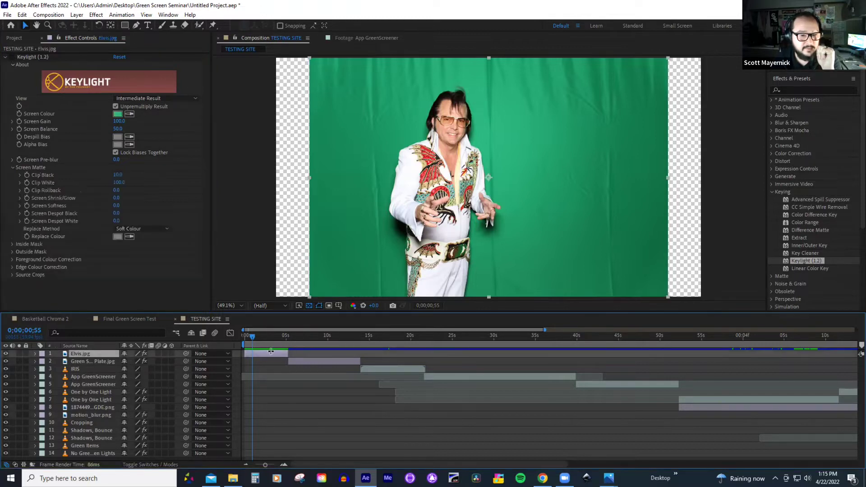
left_click(11, 56)
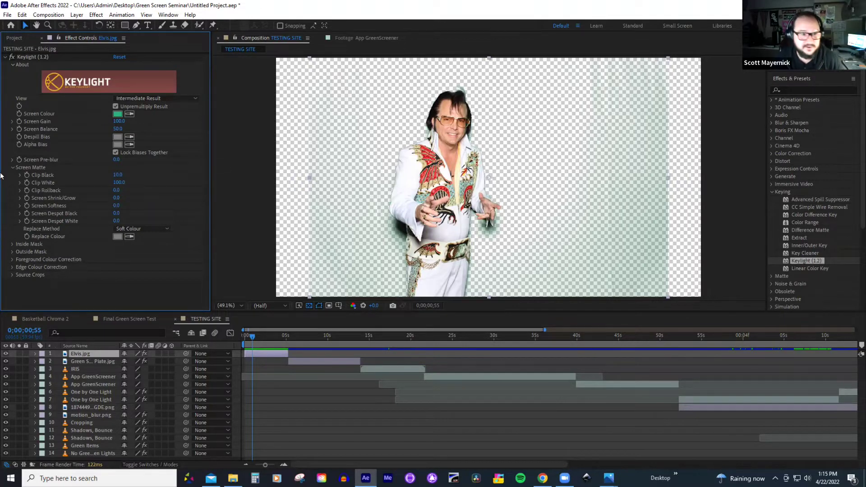
- Raise the Keylight Clip Black on Elvis.jpg to 56
left_click(121, 175)
left_click_drag(128, 175, 142, 176)
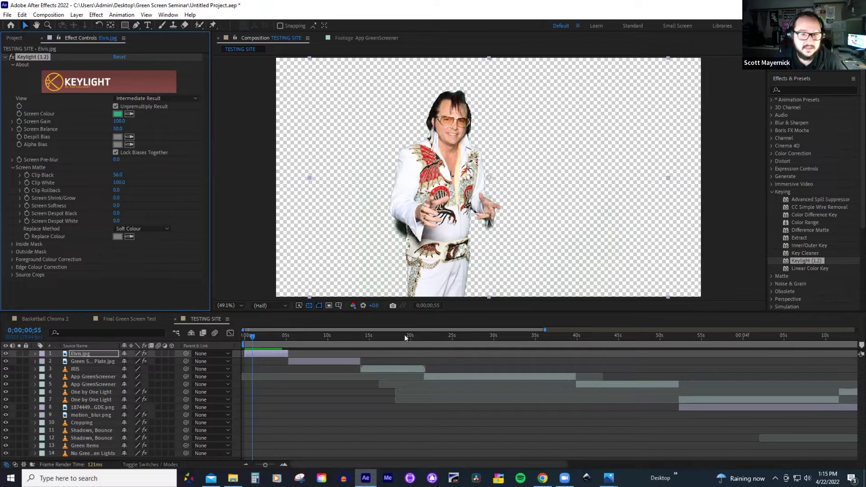
- Examine the keyed edges around the figure's costume and belt at 400% zoom, and fit the whole frame back in view
scroll(453, 216, "up", 7)
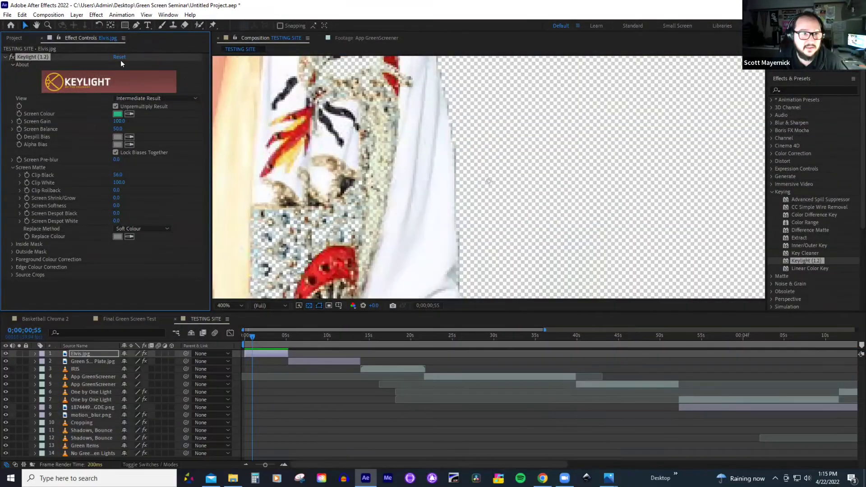
left_click(36, 25)
left_click_drag(399, 138, 417, 85)
left_click_drag(415, 212, 436, 115)
left_click_drag(429, 199, 440, 94)
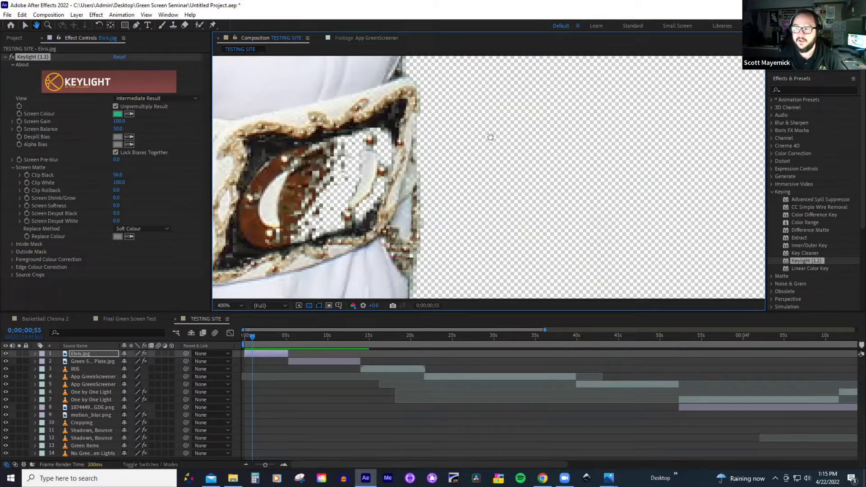
mouse_move(250, 342)
left_mouse_down()
mouse_move(239, 337)
mouse_move(250, 338)
left_mouse_up()
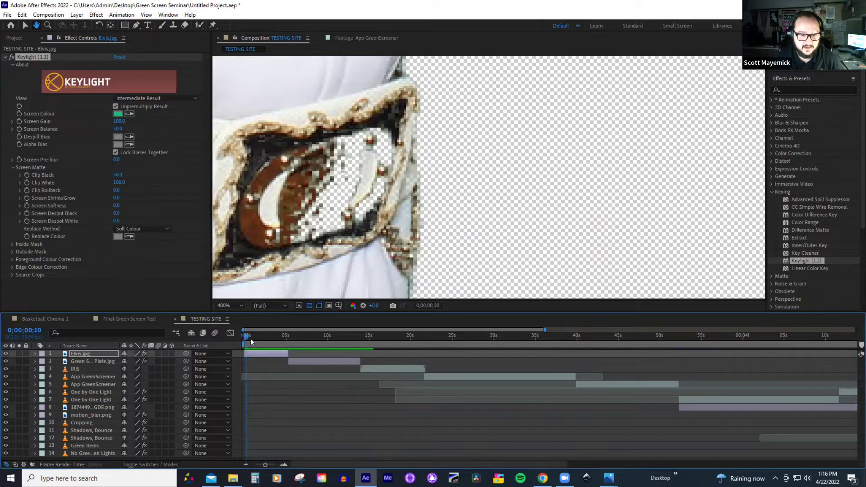
left_click(229, 305)
left_click(228, 145)
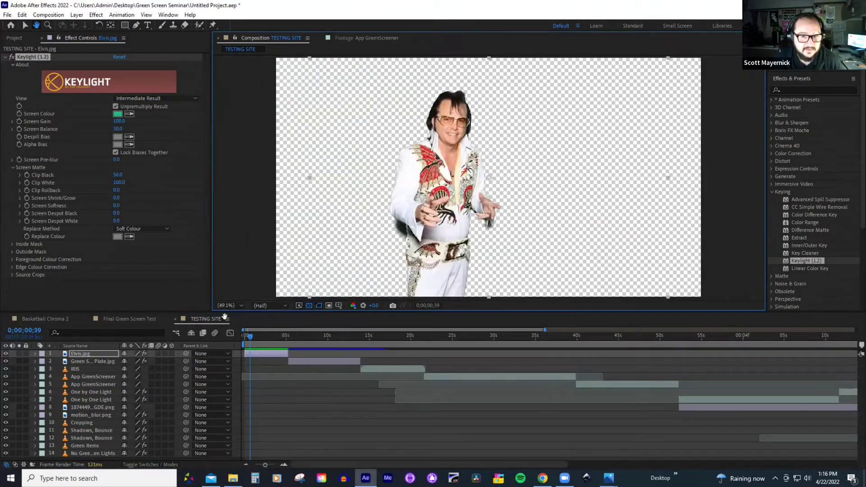
- Set the Keylight Clip Black on Elvis.jpg to 0 and disable the effect
left_click(25, 26)
left_click_drag(118, 175, 101, 182)
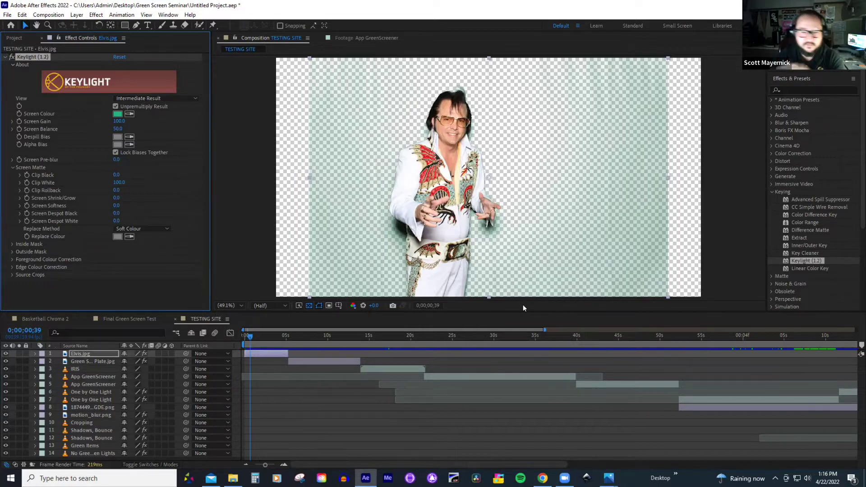
left_click(11, 57)
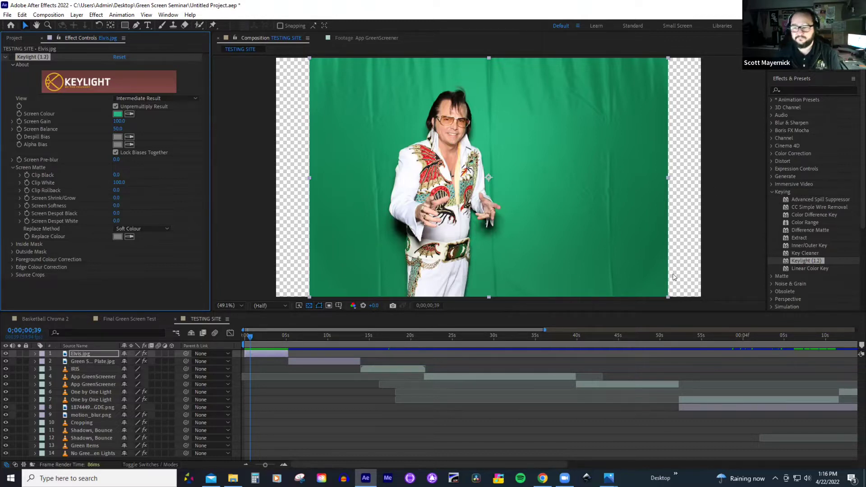
- Check Keylight's screen matte on Green Screen Plate.jpg at 0;00;05;45, move to 0;00;11;41, and switch the effect back off
key("alt+Tab")
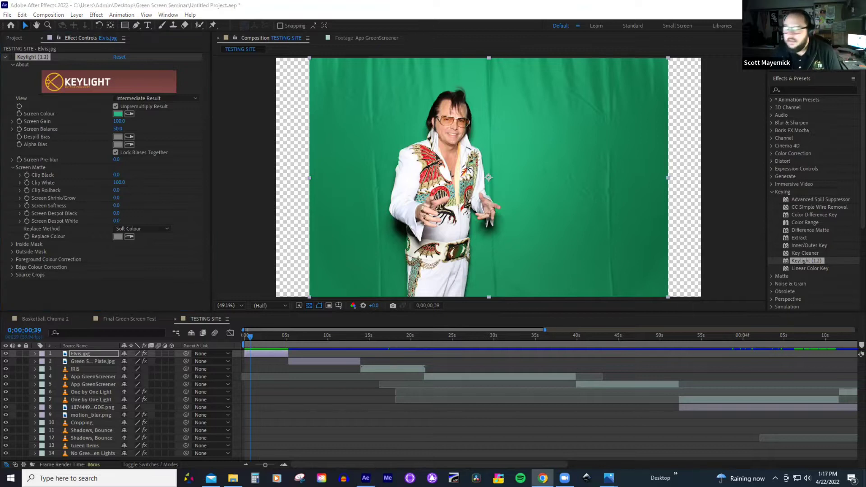
left_click_drag(260, 339, 292, 343)
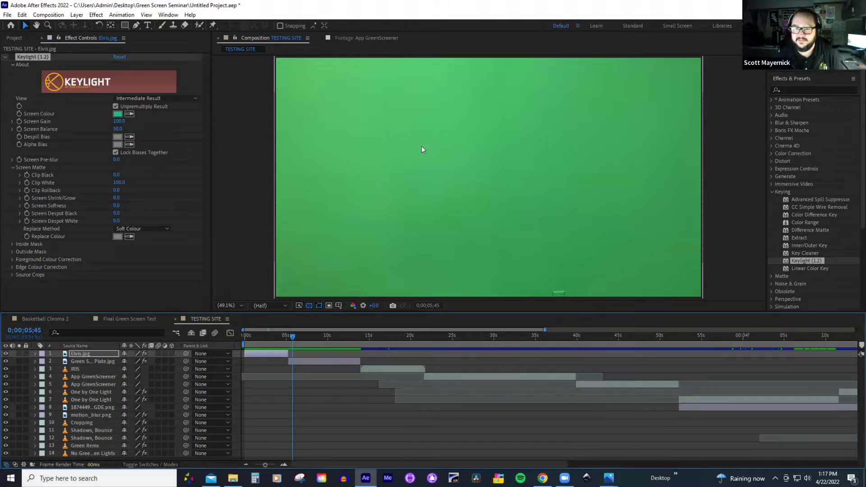
left_click(328, 361)
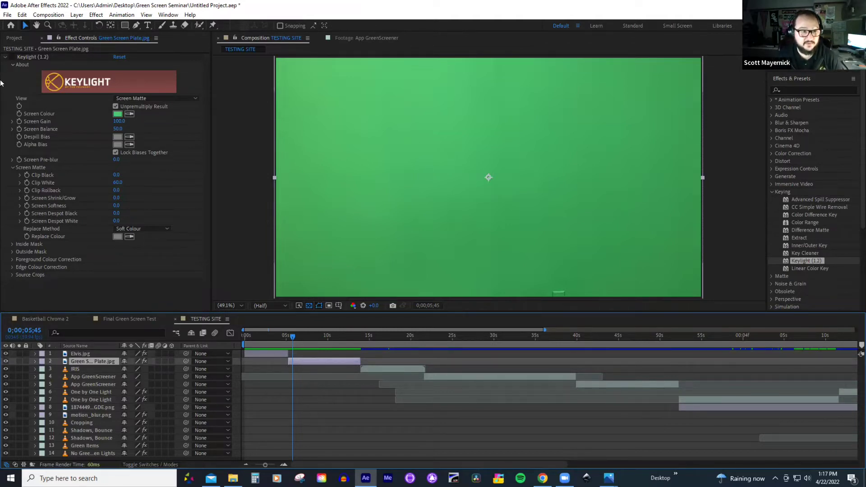
left_click(12, 57)
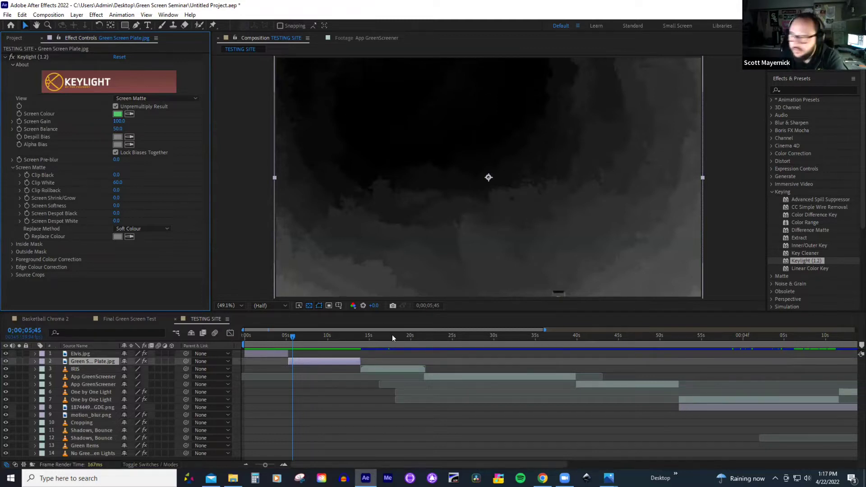
left_click_drag(347, 334, 342, 336)
left_click(12, 58)
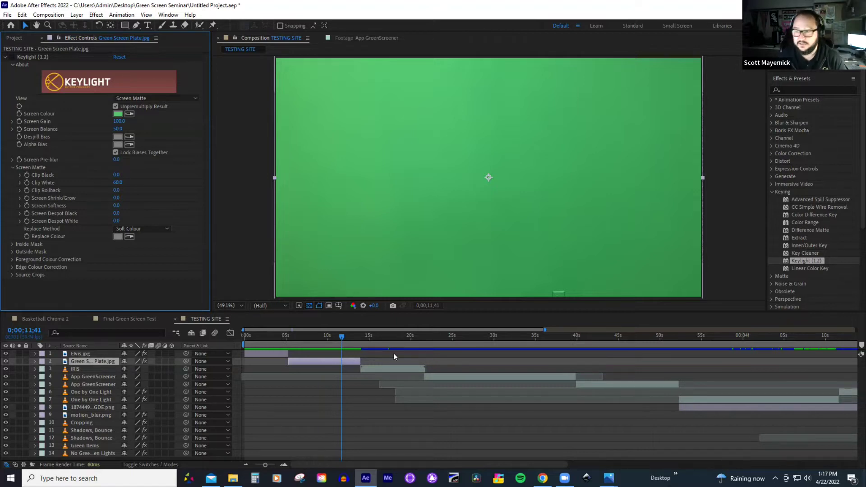
- Scrub through the IRIS clip from 0;00;14;27 to 0;00;20;48 to view the camera monitor footage
left_click_drag(358, 335, 364, 337)
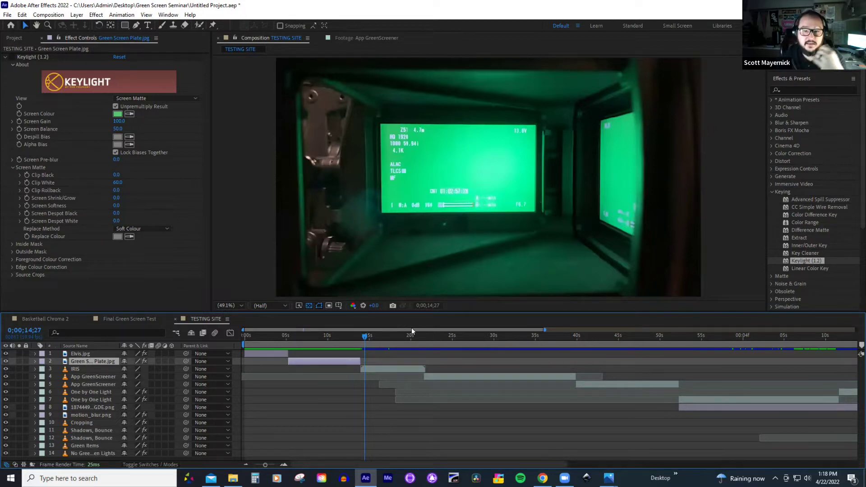
left_click_drag(368, 337, 415, 348)
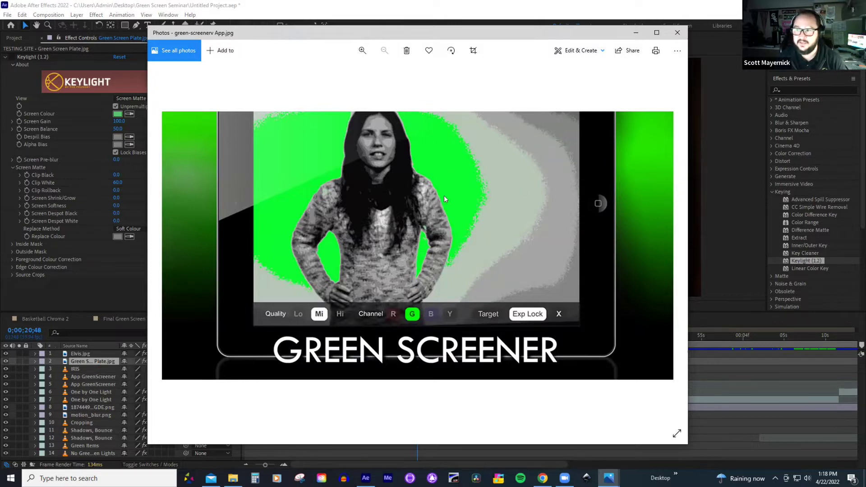
- Close the green-screenerv App.jpg photo, view App Screen Shot.PNG in Photos, and close it
left_click(678, 32)
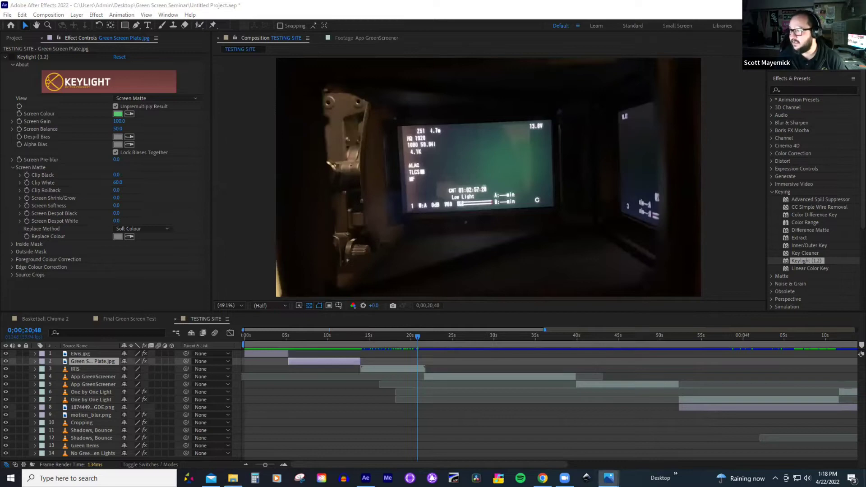
left_click(608, 478)
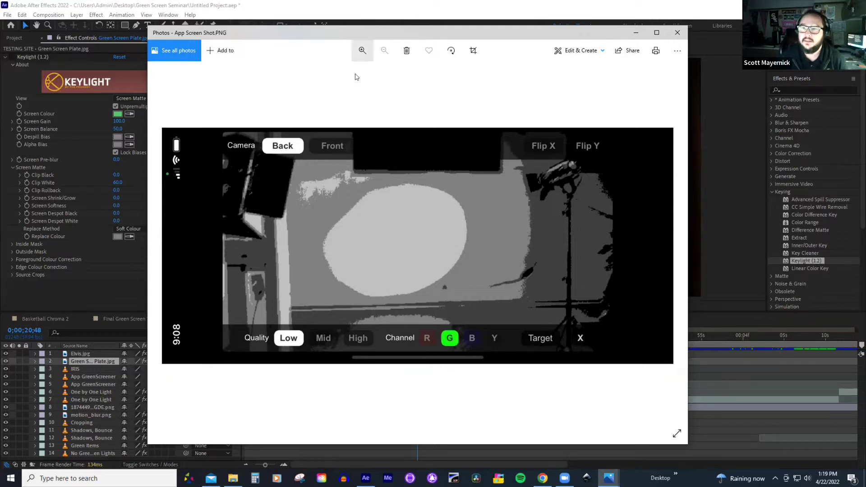
left_click(677, 32)
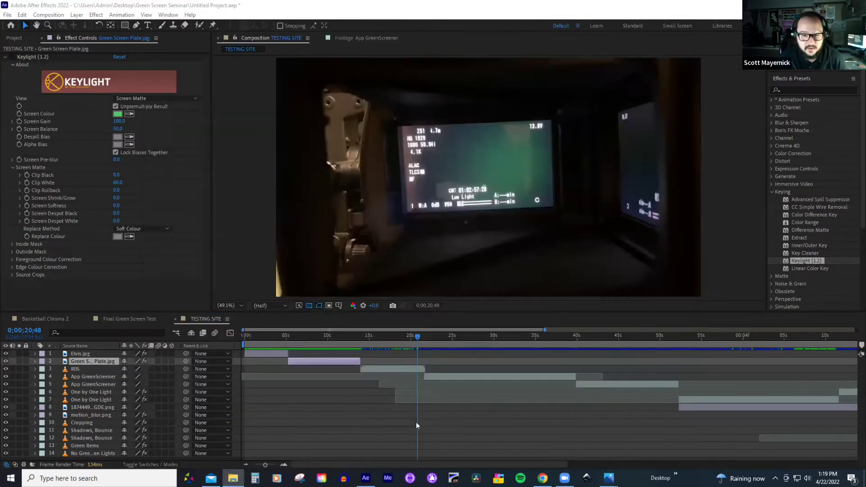
- Scrub the App GreenScreener footage in TESTING SITE to 0;00;48;30, checking the Final Green Screen Test composition along the way
left_click(429, 337)
left_click_drag(430, 338, 513, 344)
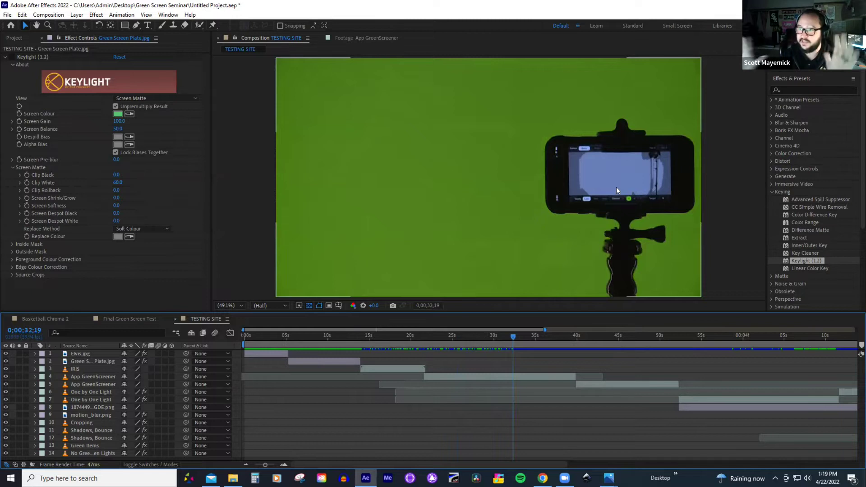
left_click_drag(534, 342, 587, 346)
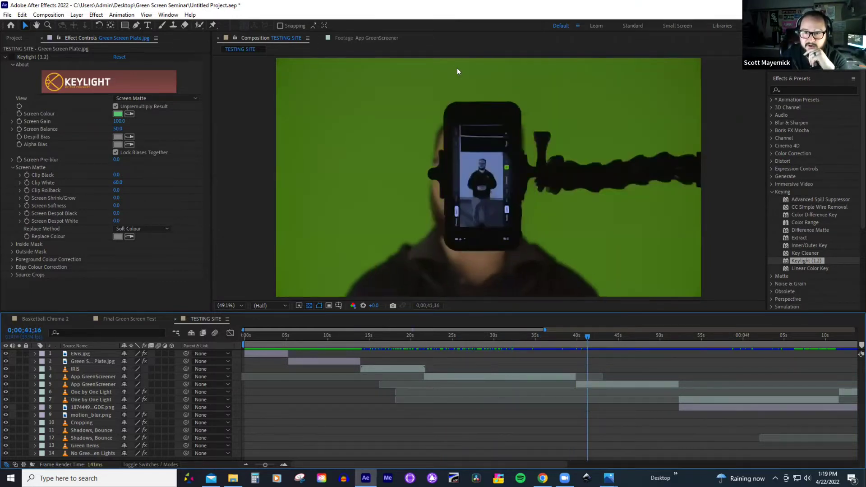
left_click(136, 321)
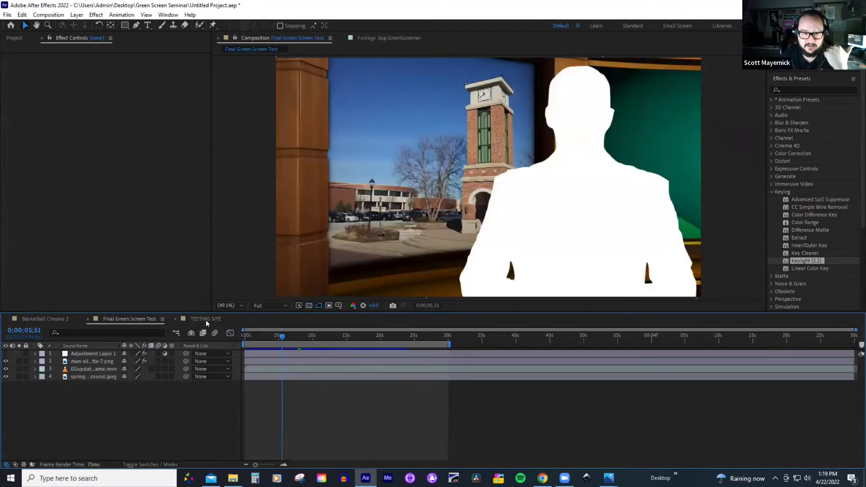
left_click(205, 319)
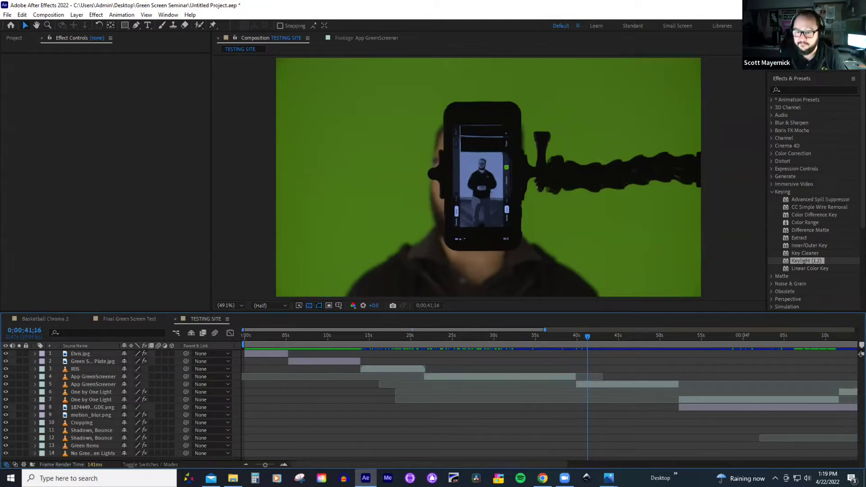
left_click_drag(613, 340, 648, 344)
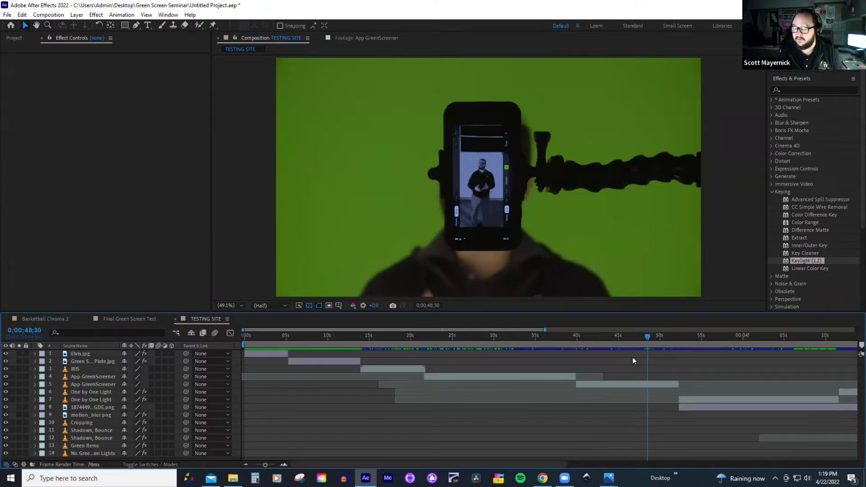
- Switch to Photos and view spot light lighting.jpg, Bank Lights.jpg and EGTV Bank light.jpg in turn
left_click(233, 479)
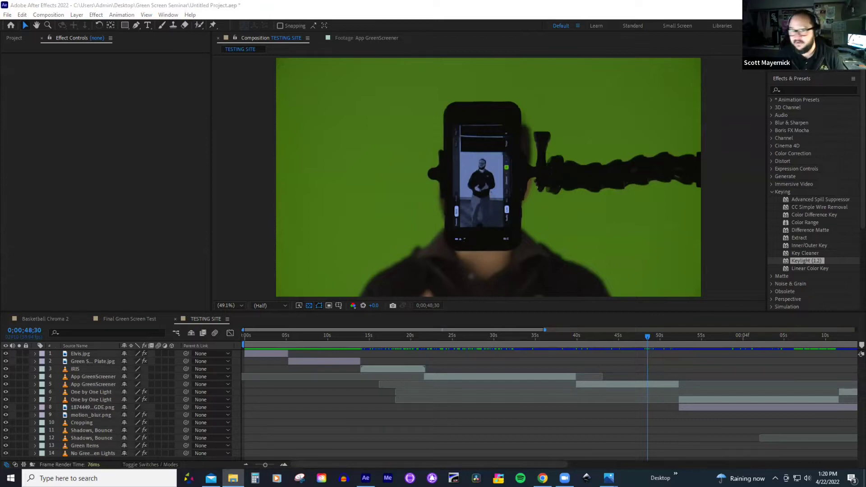
key("alt+Tab")
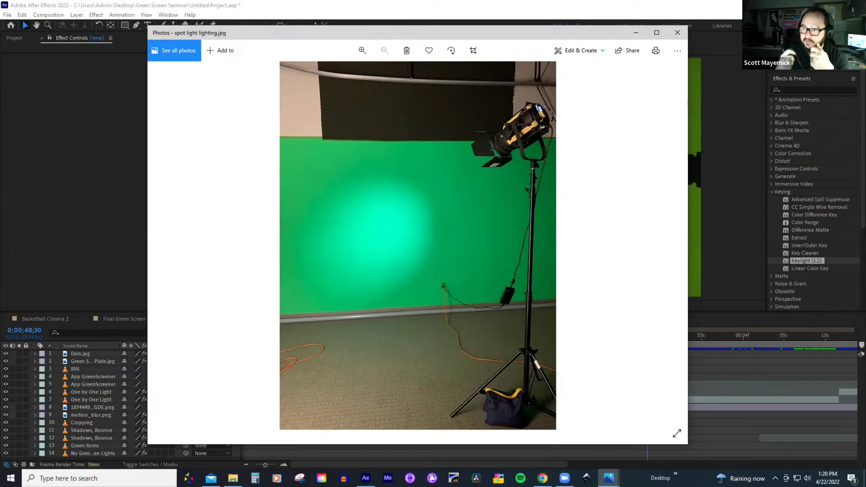
key("Right")
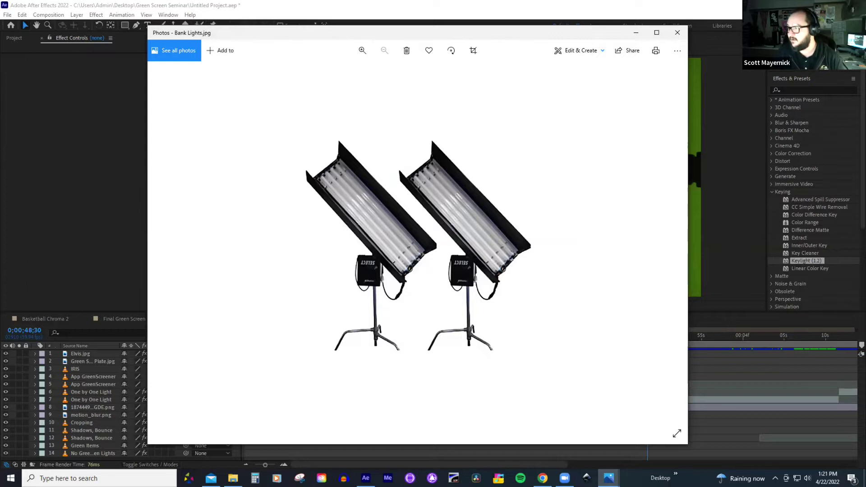
key("Right")
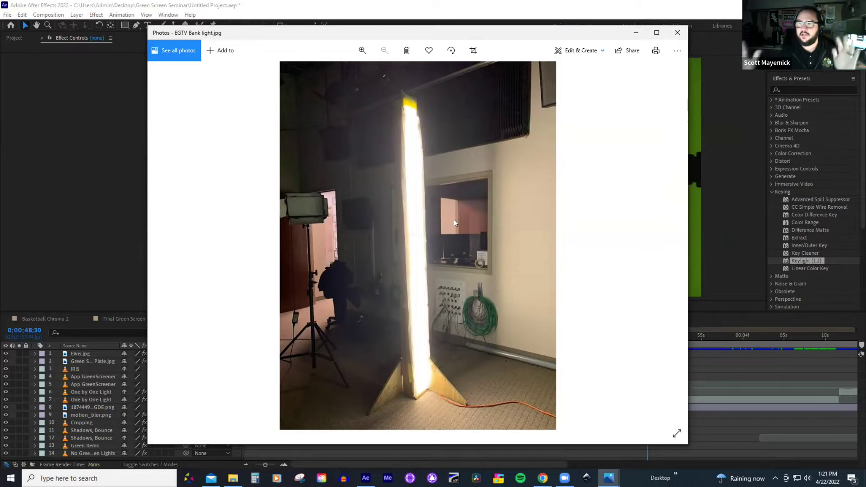
- Review the After Effects timeline at 0;00;36;07, view the Green Screen Lighting.JPG diagram in Photos, and return to After Effects
left_click(45, 343)
left_click_drag(408, 337, 545, 348)
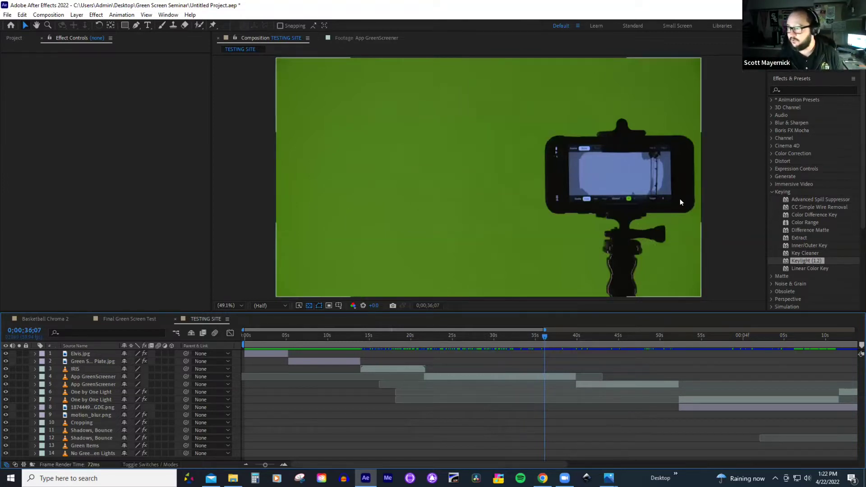
key("alt+Tab")
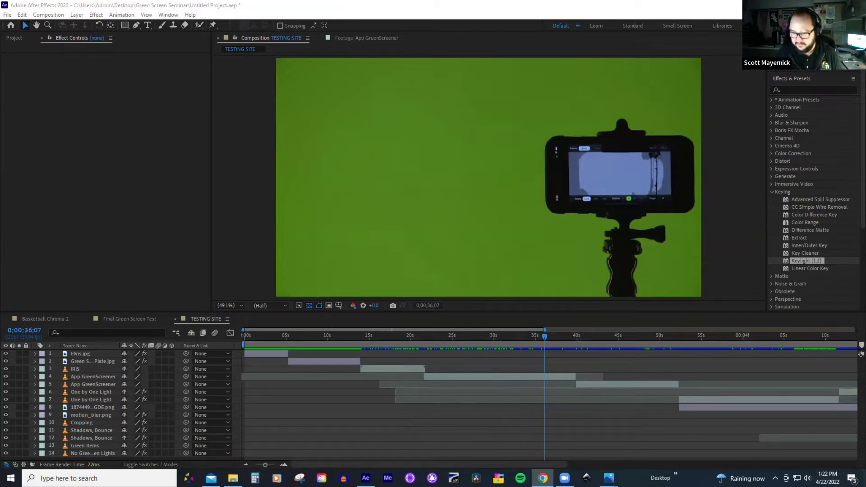
key("alt+Tab")
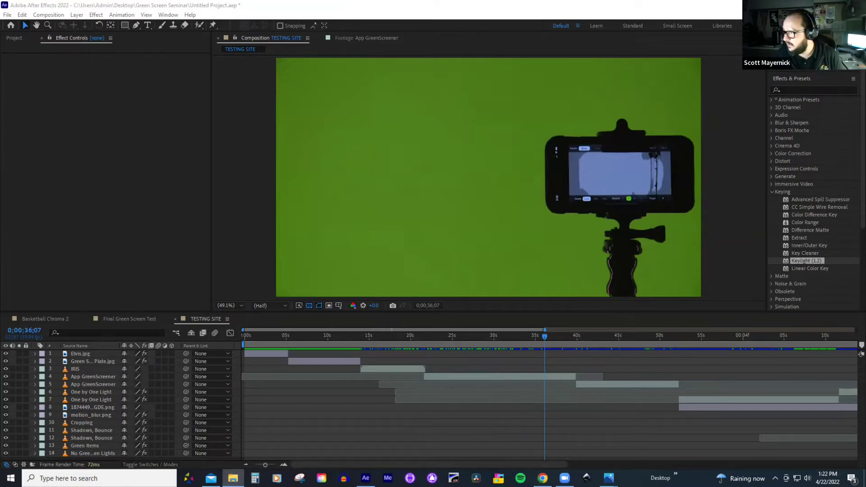
key("Return")
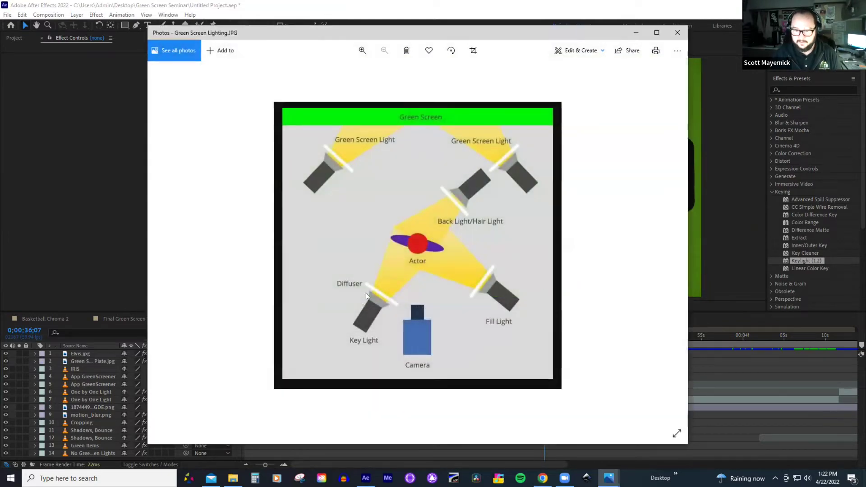
left_click(18, 196)
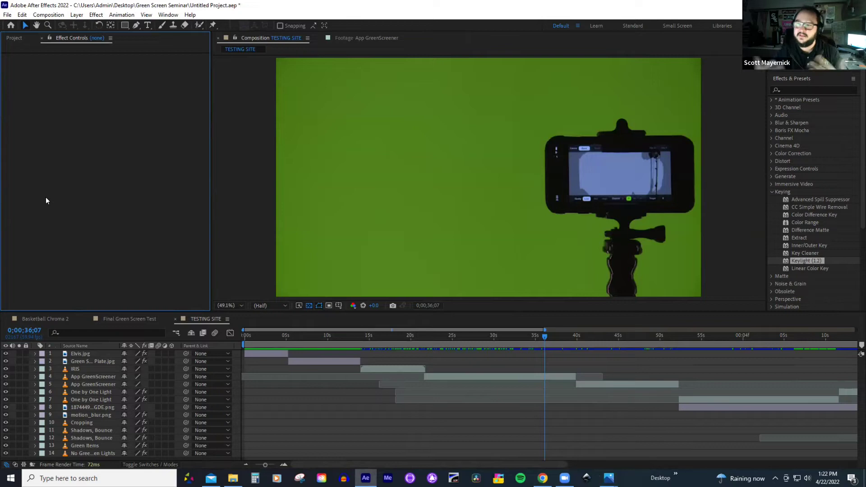
- Scrub through the One by One Light footage from 0;00;57;27 to 0;01;12;56
left_click_drag(676, 337, 722, 346)
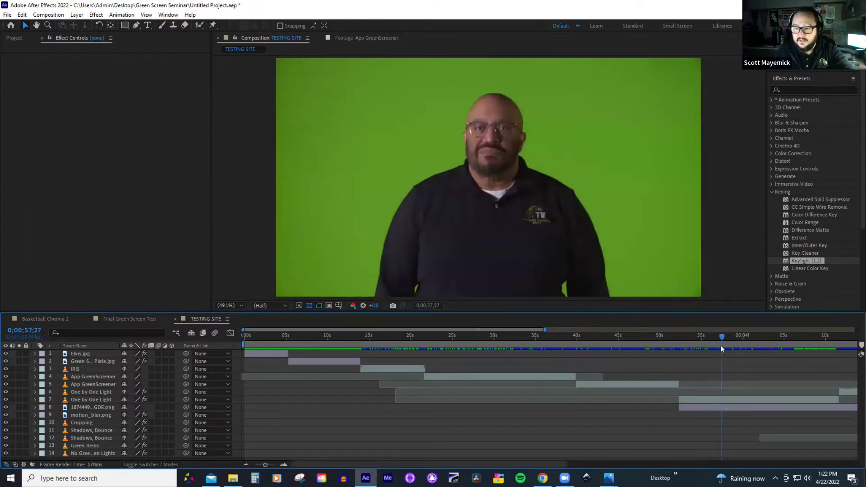
left_click_drag(721, 346, 779, 344)
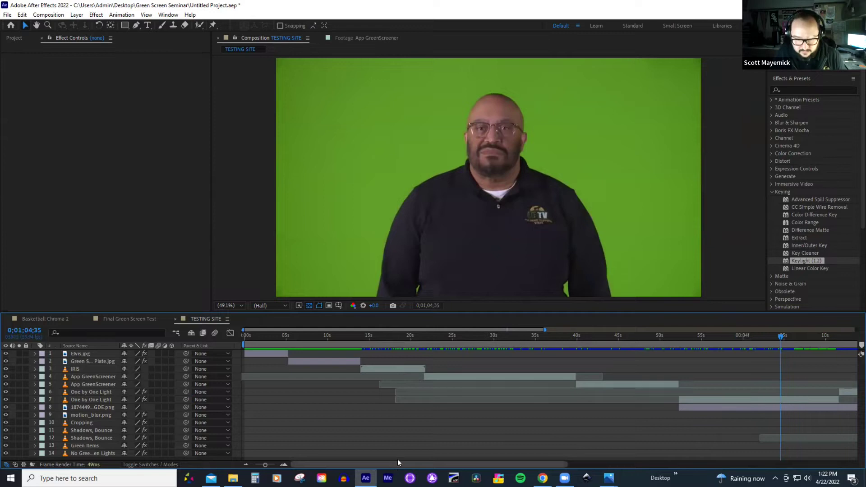
left_click_drag(397, 462, 539, 462)
left_click_drag(477, 337, 526, 338)
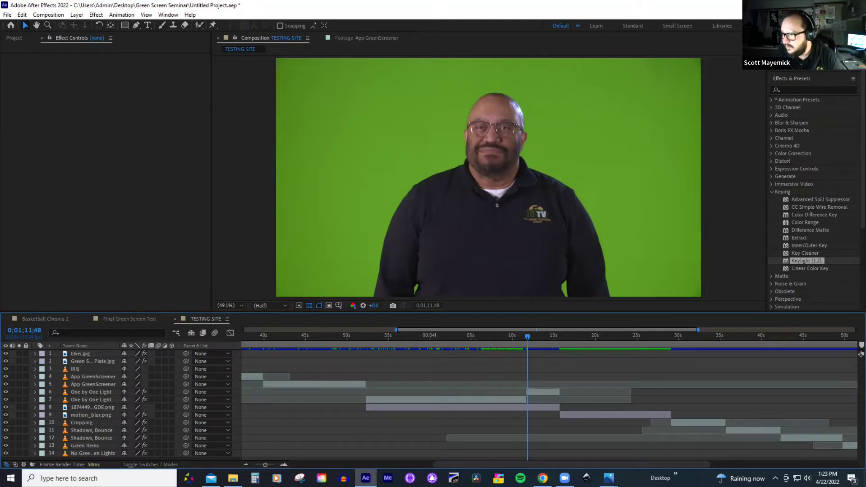
left_click_drag(528, 337, 537, 336)
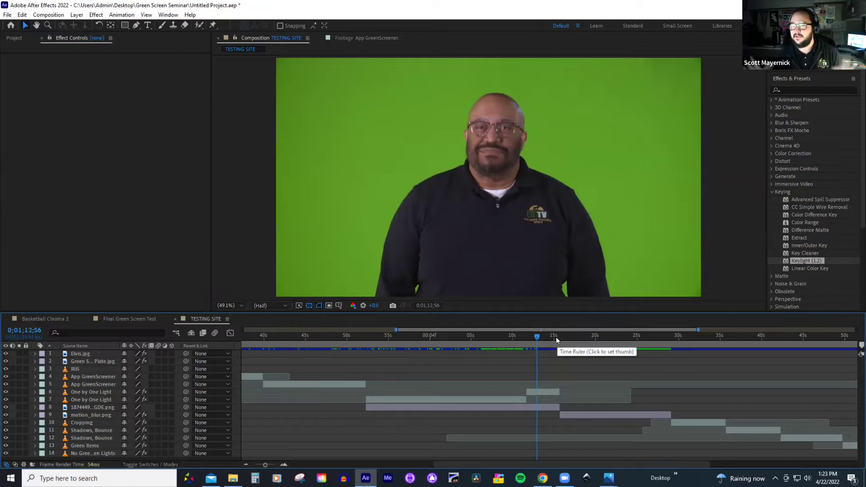
- Enable Keylight on the second One by One Light clip and check the key at 0;01;15;23
left_click(536, 392)
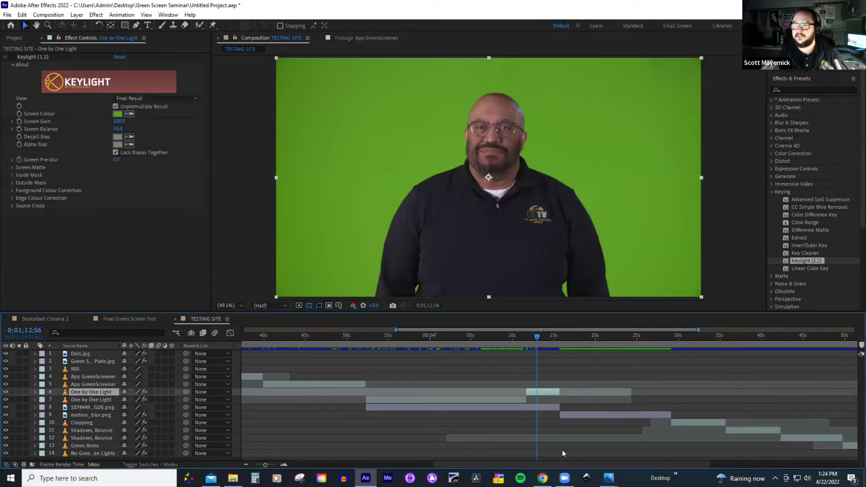
left_click(12, 57)
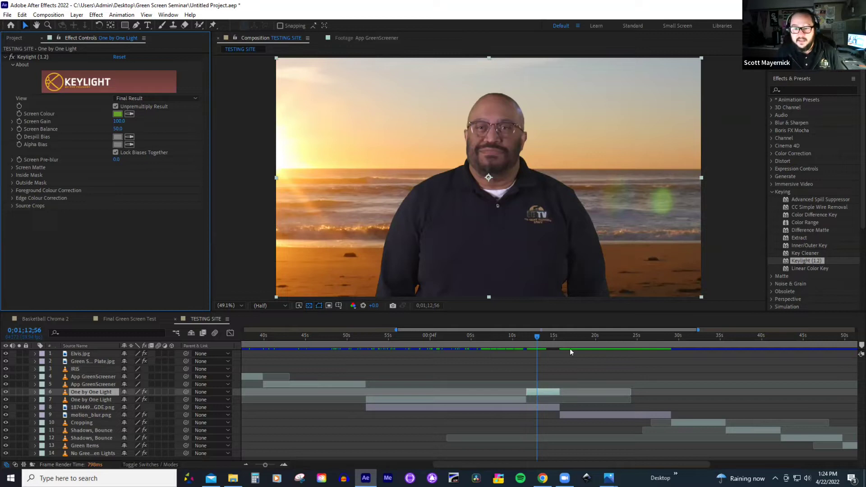
left_click(558, 338)
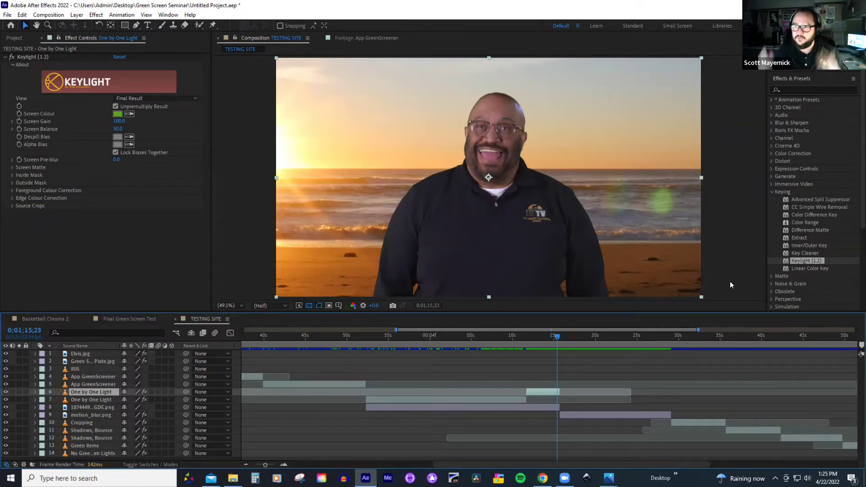
- Move to 0;01;18;38 and enable Keylight on the motion_blur.png layer
left_click_drag(560, 336, 583, 335)
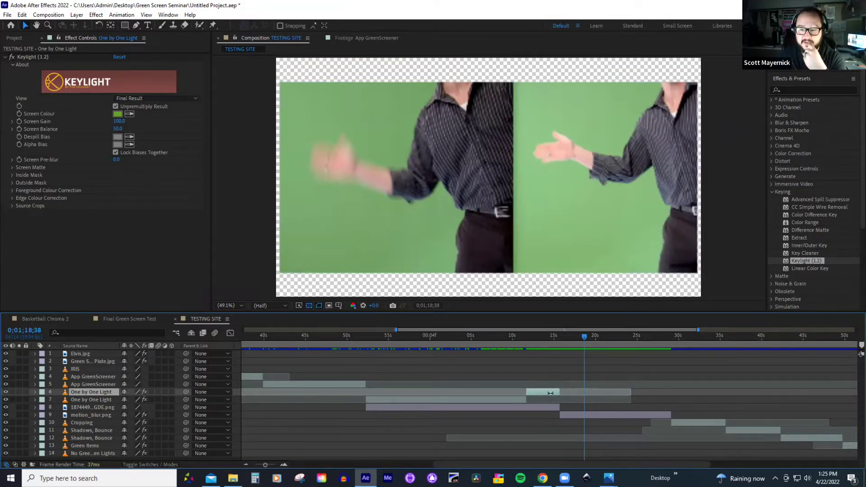
left_click(605, 414)
left_click(11, 58)
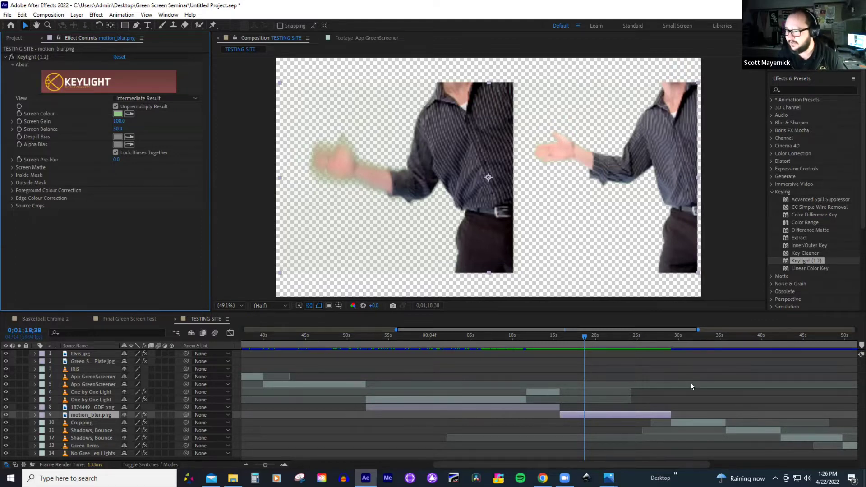
- View the Cropping clip from 0;01;29;37 to 0;01;31;31, comparing it with the Final Green Screen Test composition
left_click_drag(668, 337, 673, 341)
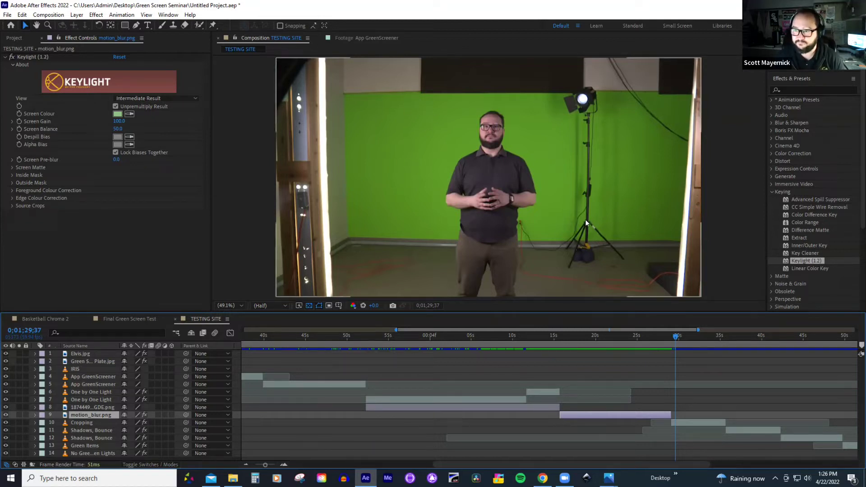
left_click(60, 321)
left_click(130, 319)
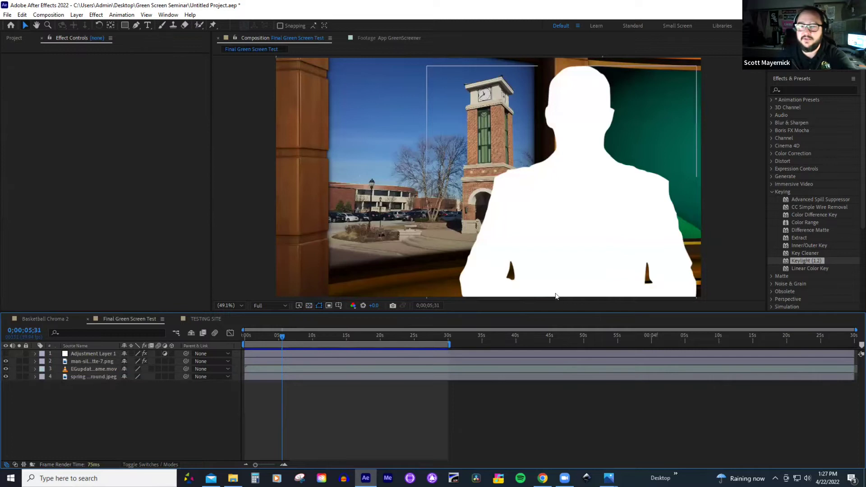
left_click(202, 319)
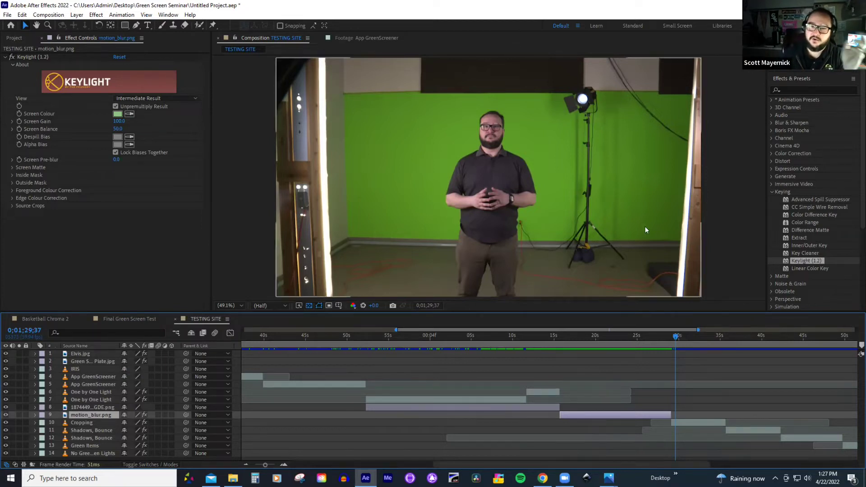
left_click(681, 336)
left_click_drag(680, 337, 691, 338)
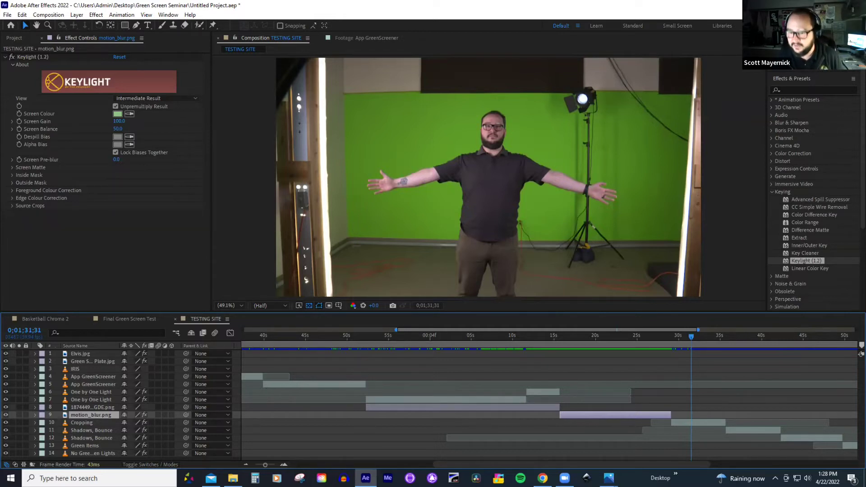
- Check the Keylight result on the Shadows, Bounce clip at 0;01;40;22 and switch the effect back off
left_click_drag(702, 340, 761, 349)
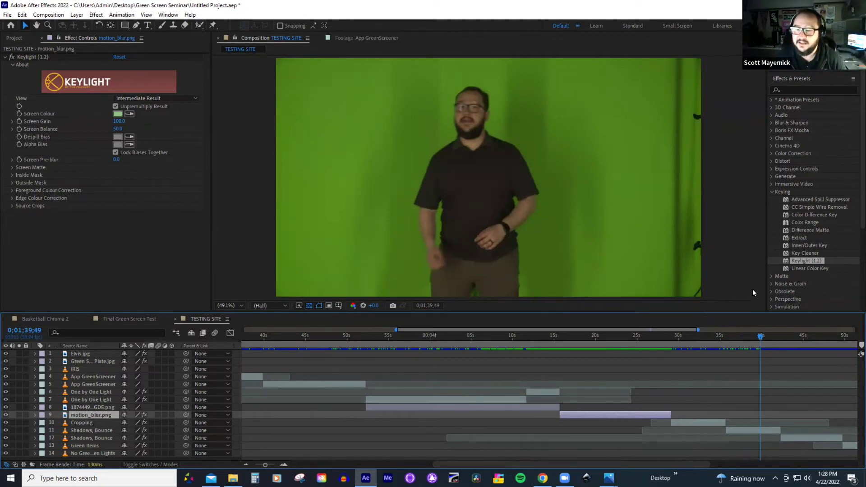
left_click_drag(761, 337, 766, 337)
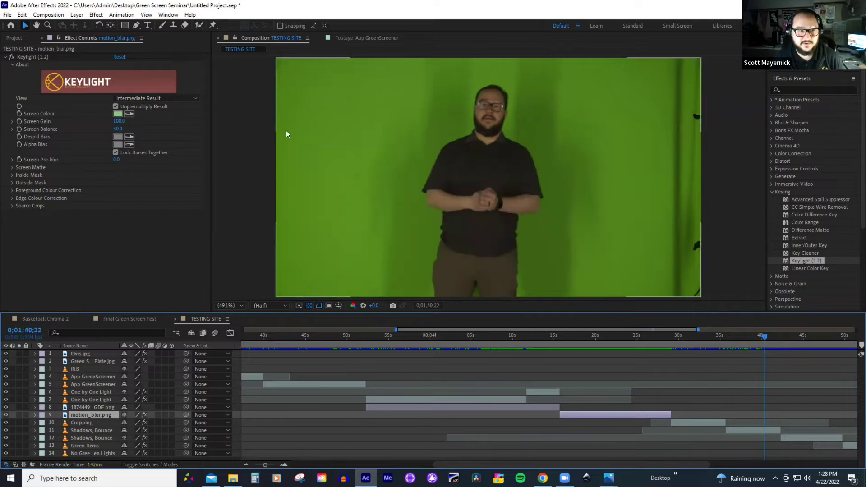
left_click(752, 431)
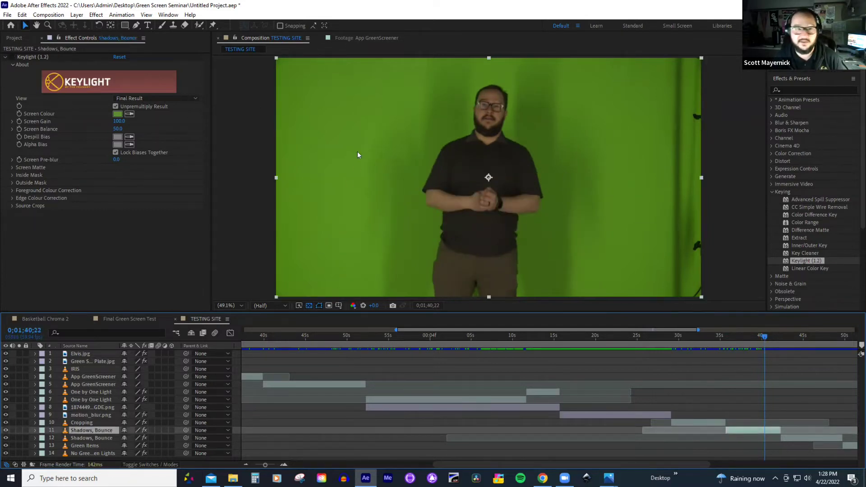
left_click(12, 59)
left_click(12, 57)
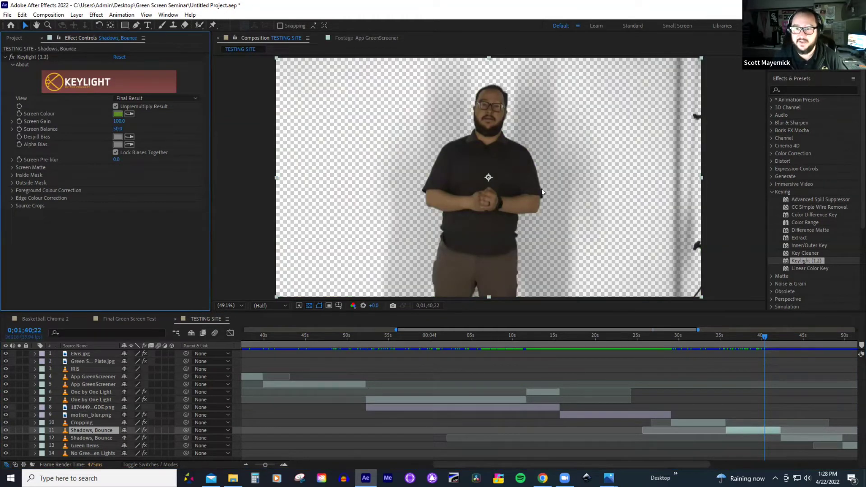
left_click(12, 57)
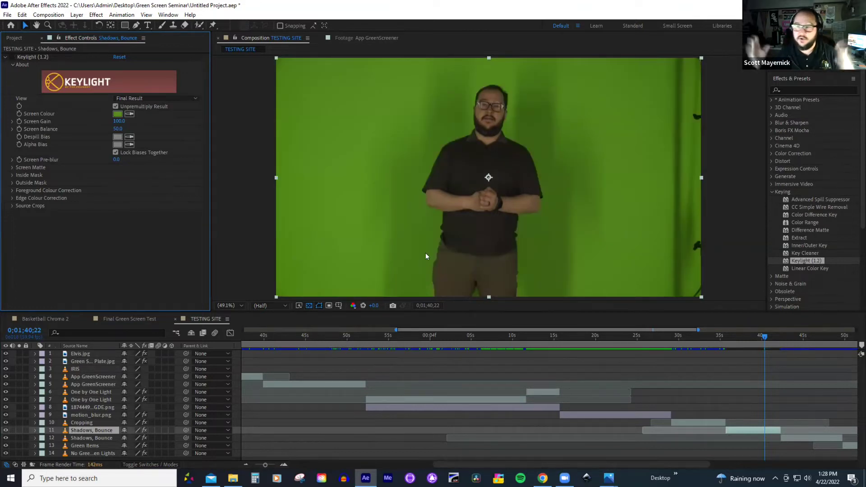
- Review the second Shadows, Bounce clip from 0;01;44;33 to 0;01;47;51 and enable Keylight on it
left_click_drag(707, 466, 799, 463)
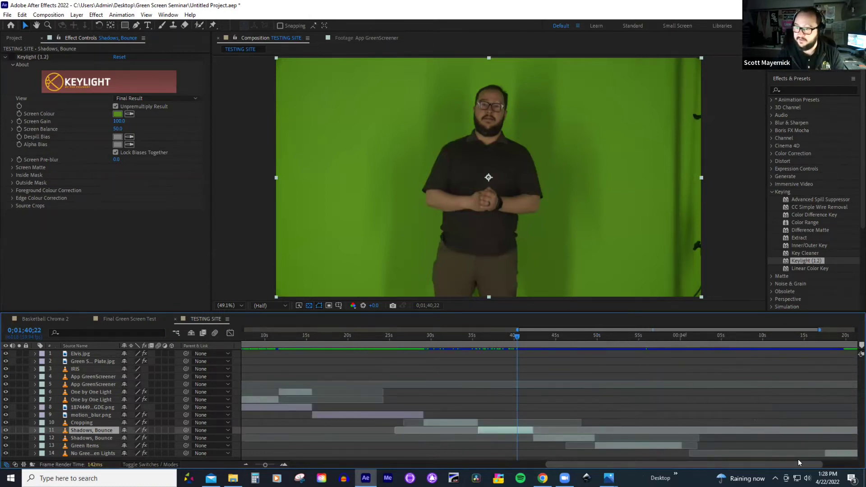
left_click(539, 337)
left_click_drag(539, 338, 552, 343)
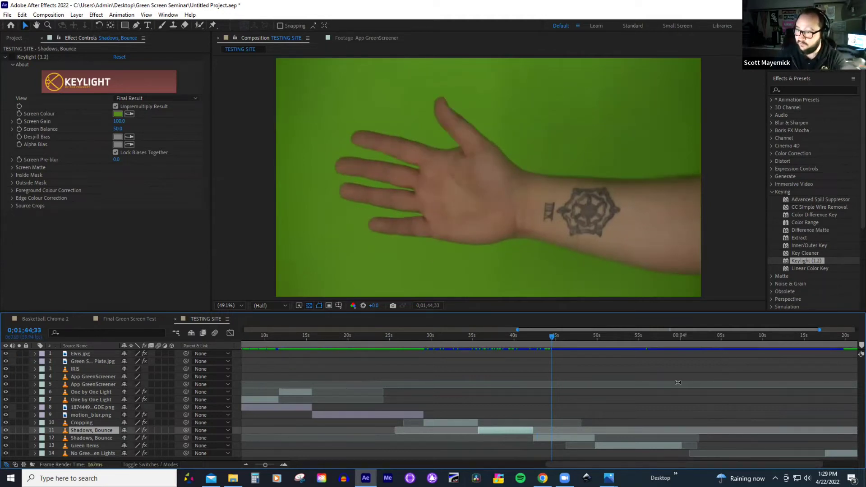
left_click(567, 337)
left_click_drag(567, 337, 567, 336)
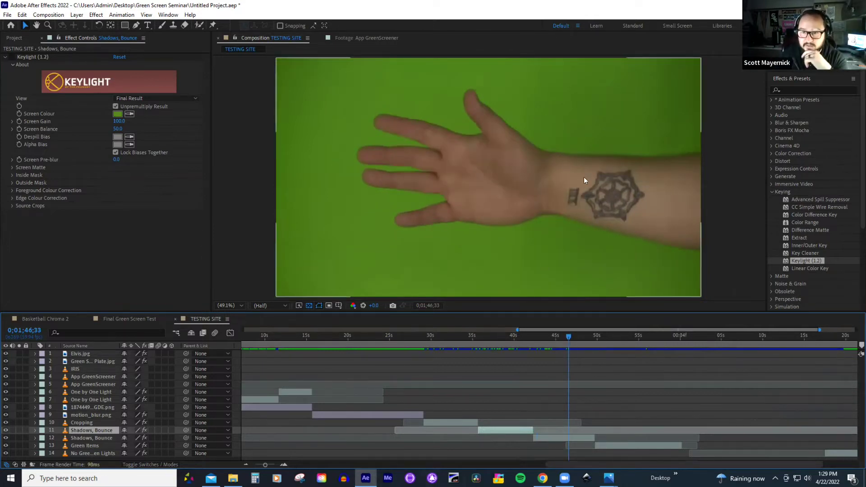
left_click_drag(567, 336, 579, 342)
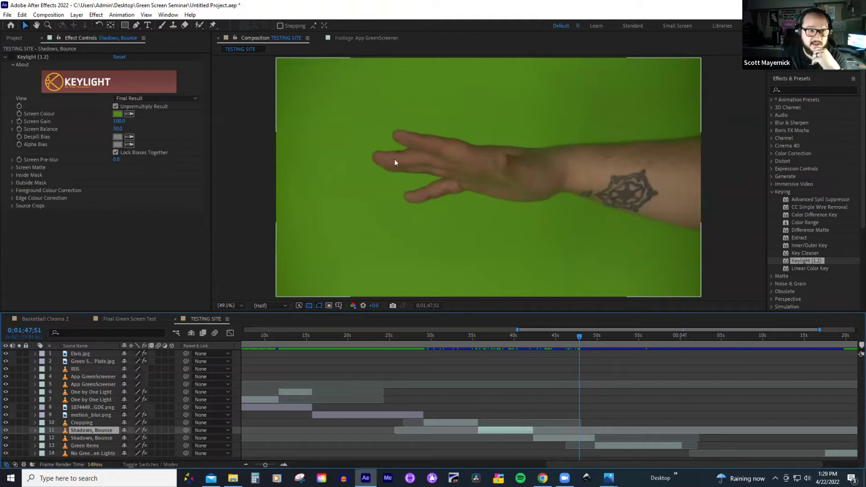
left_click(584, 438)
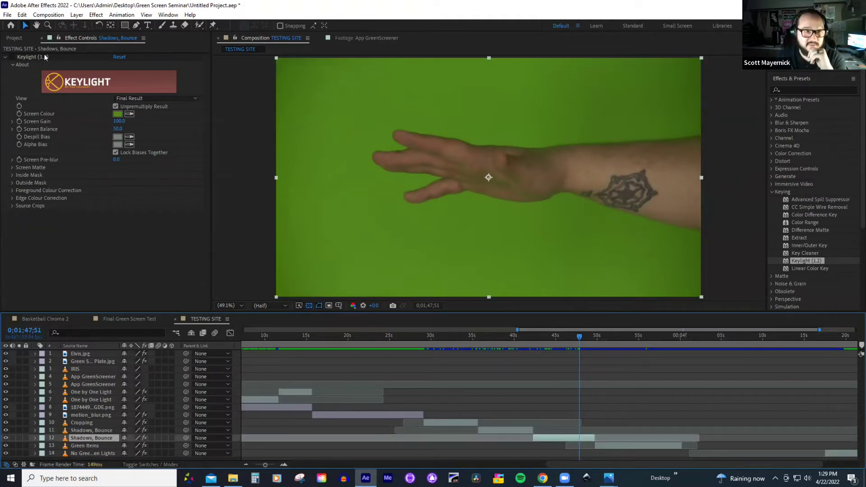
left_click(13, 57)
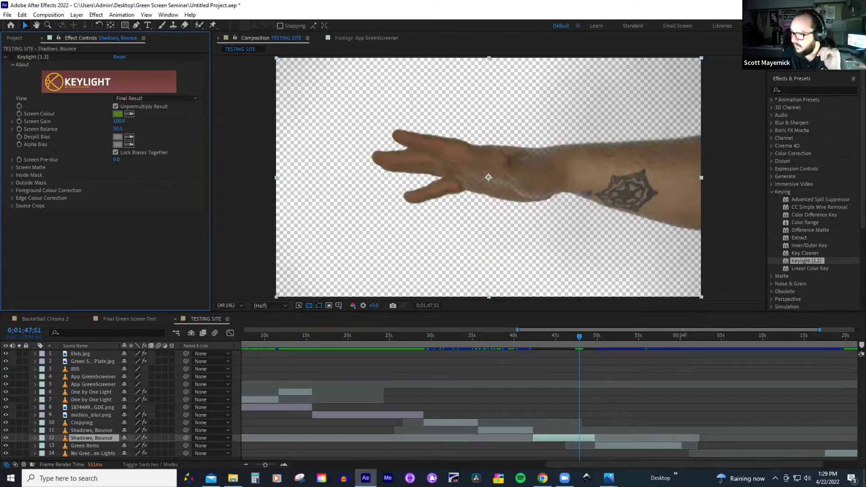
- Play through the Green Items clip to 0;01;55;01 and enable Keylight on its layer
left_click_drag(597, 336, 600, 338)
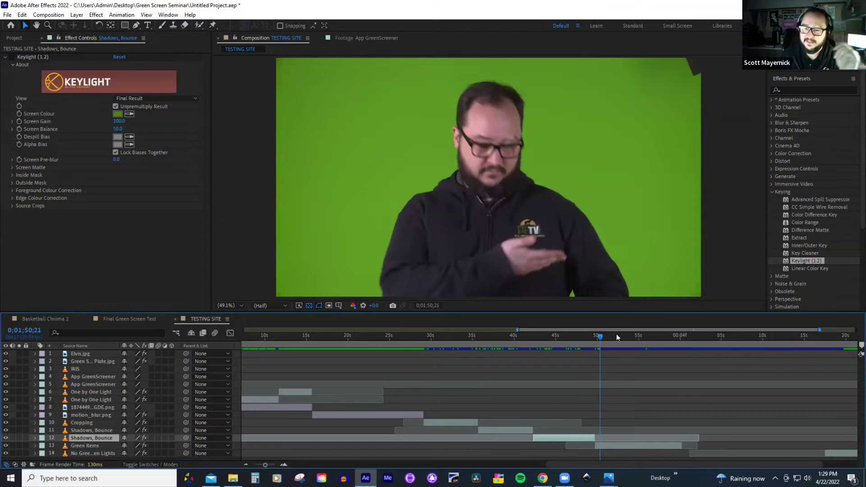
left_click(606, 337)
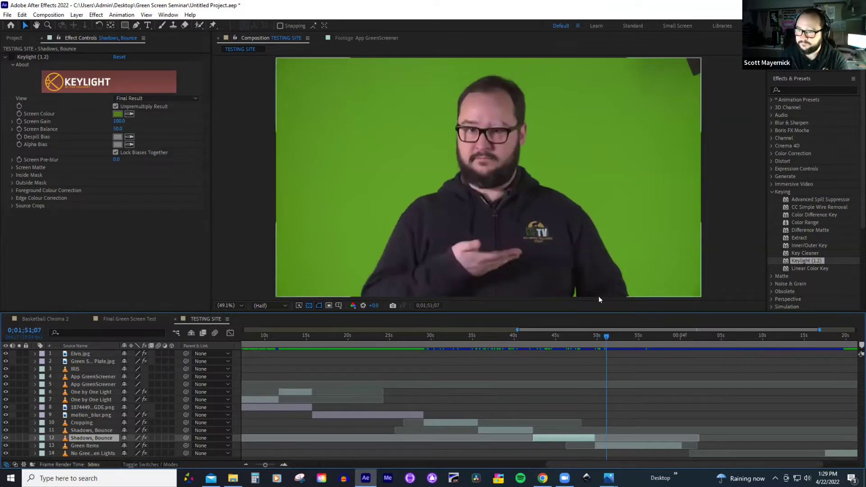
key("space")
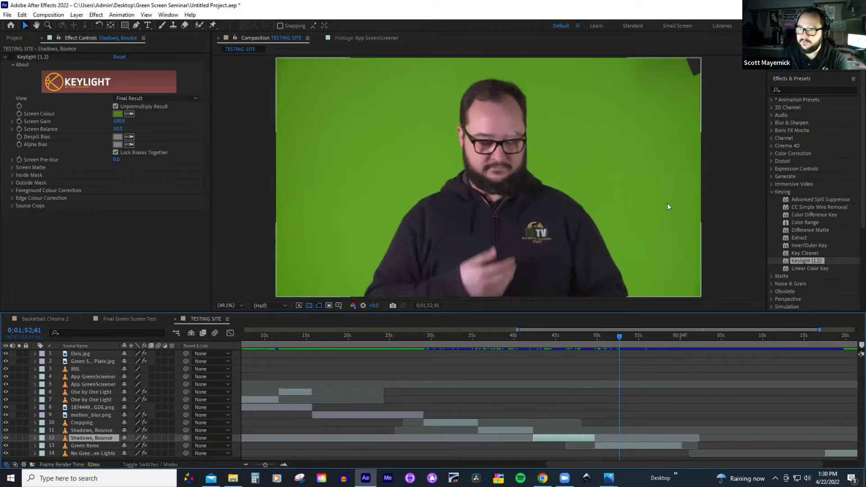
left_click_drag(620, 337, 639, 337)
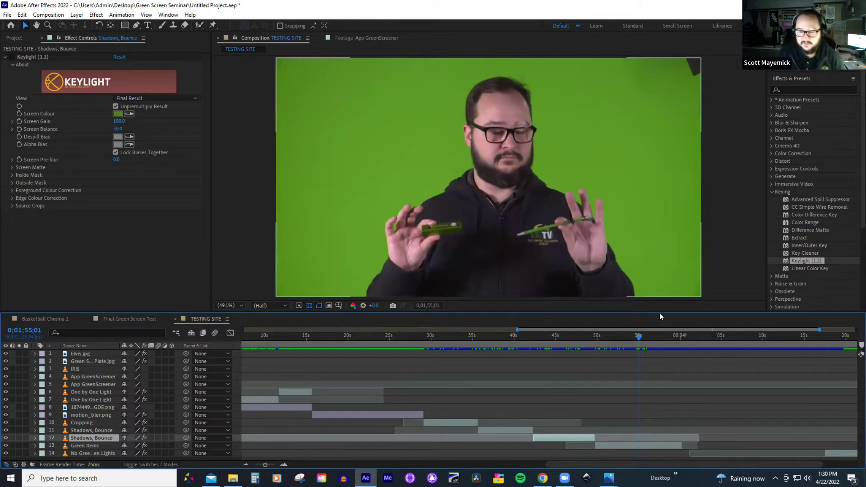
left_click(648, 445)
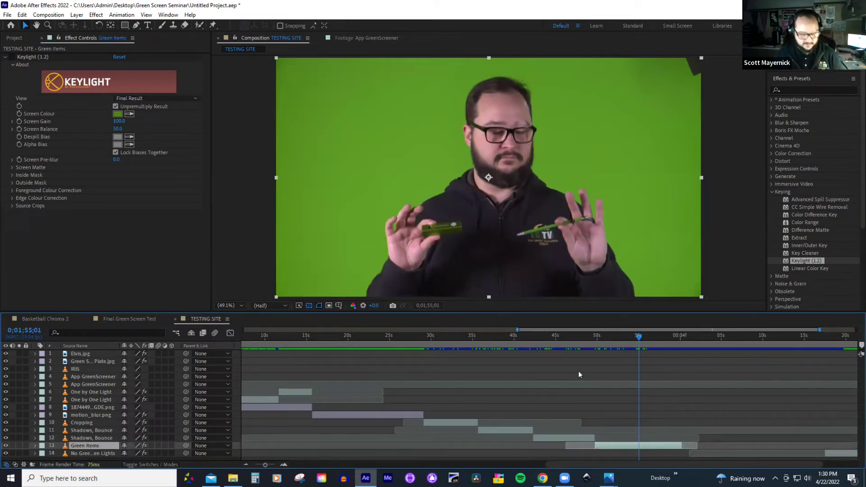
left_click(12, 56)
- Duplicate the Green Items layer and switch off Keylight on the upper copy
left_click(646, 446)
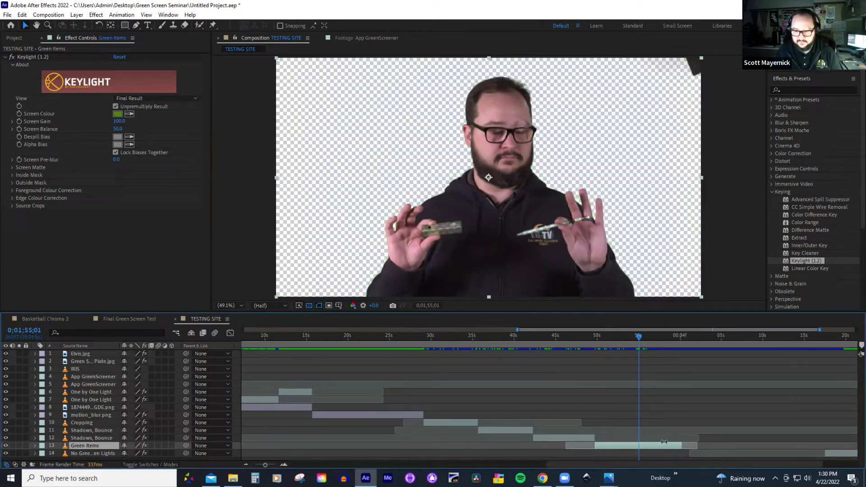
key("ctrl+d")
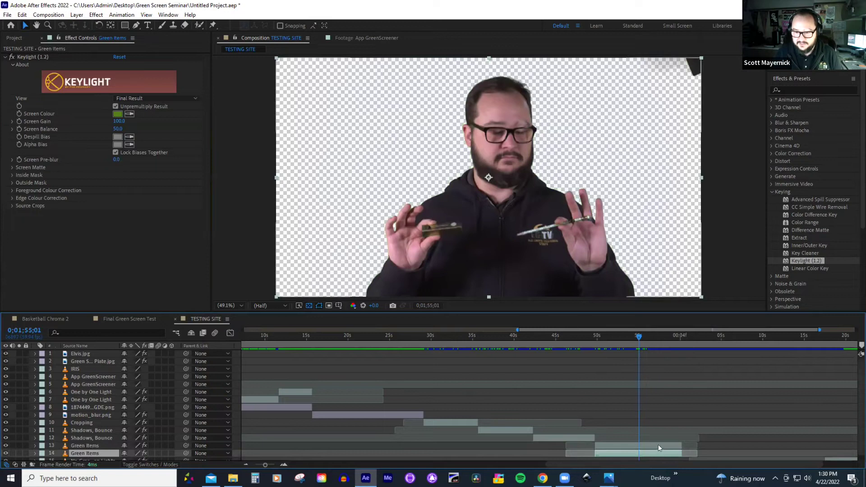
left_click(659, 445)
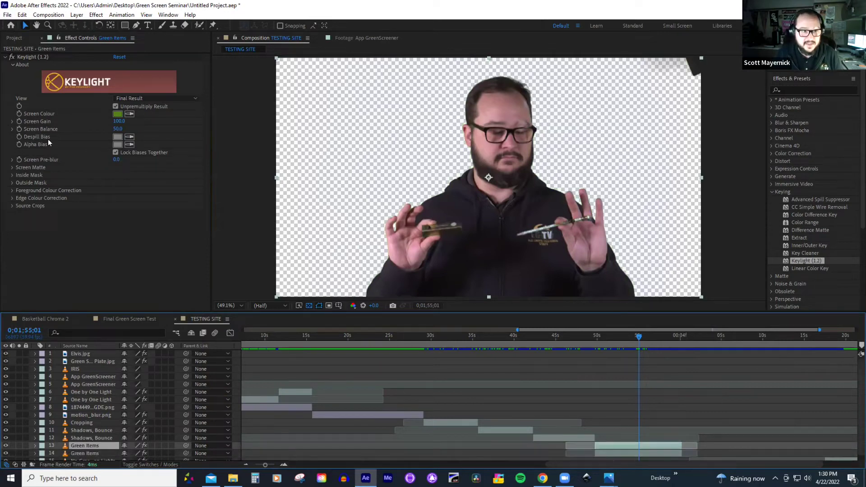
left_click(12, 57)
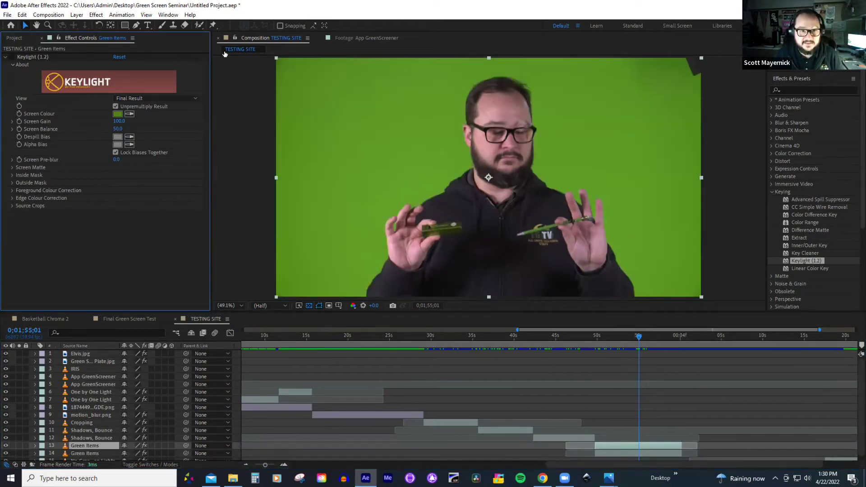
- Draw a closed mask with the Pen tool around the handheld green items on the upper Green Items copy
left_click(135, 25)
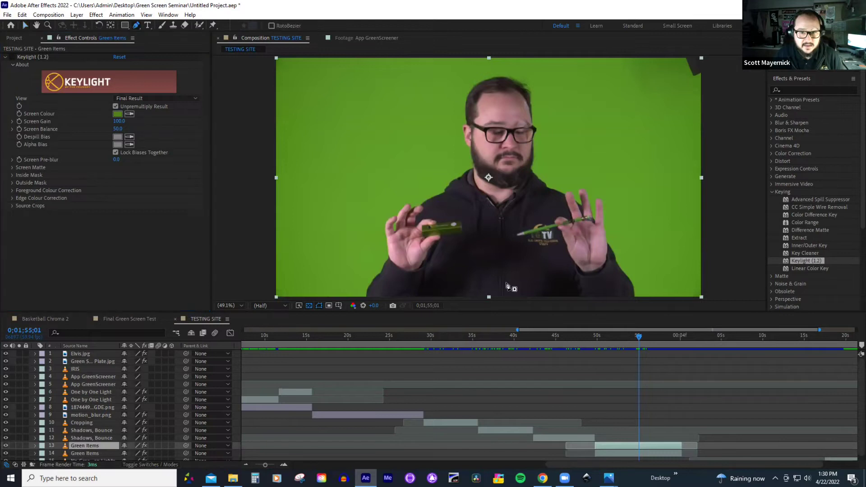
left_click(422, 215)
left_click(421, 248)
left_click(558, 268)
left_click(599, 236)
left_click(589, 213)
left_click(544, 210)
left_click(421, 216)
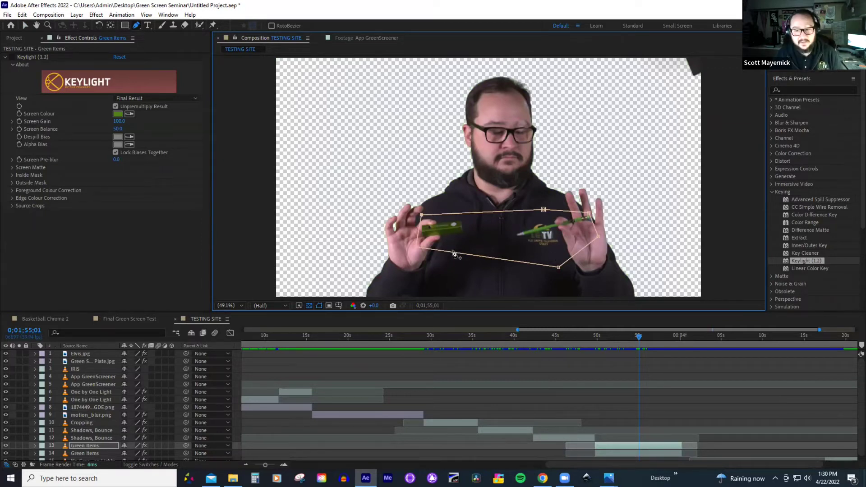
left_click(25, 25)
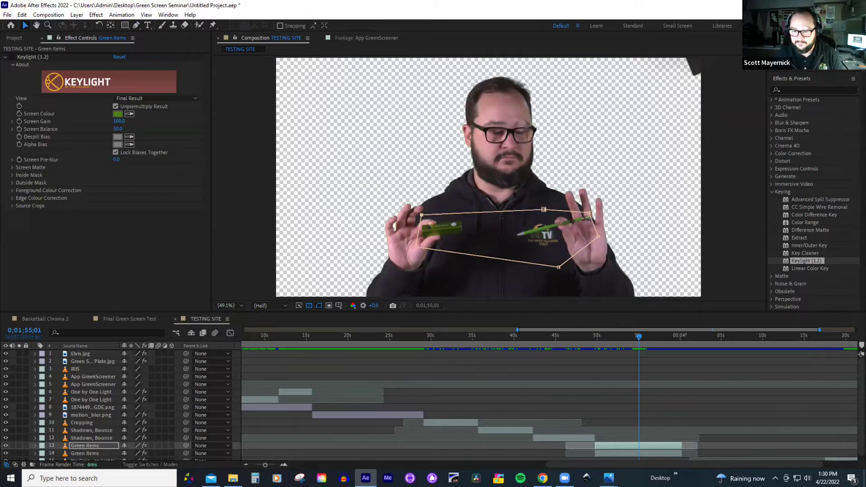
- Collapse the App GreenScreener layer's properties and delete the masked upper copy of Green Items
left_click(533, 423)
scroll(532, 423, "down", 1)
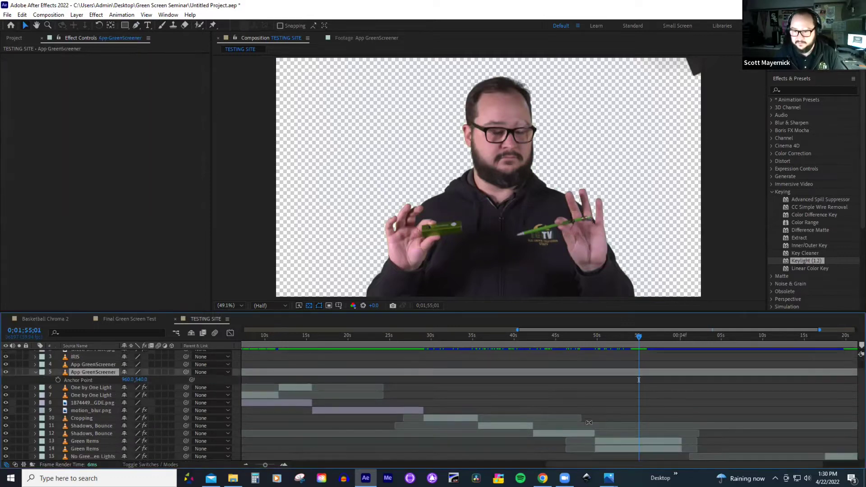
left_click(36, 373)
left_click(606, 442)
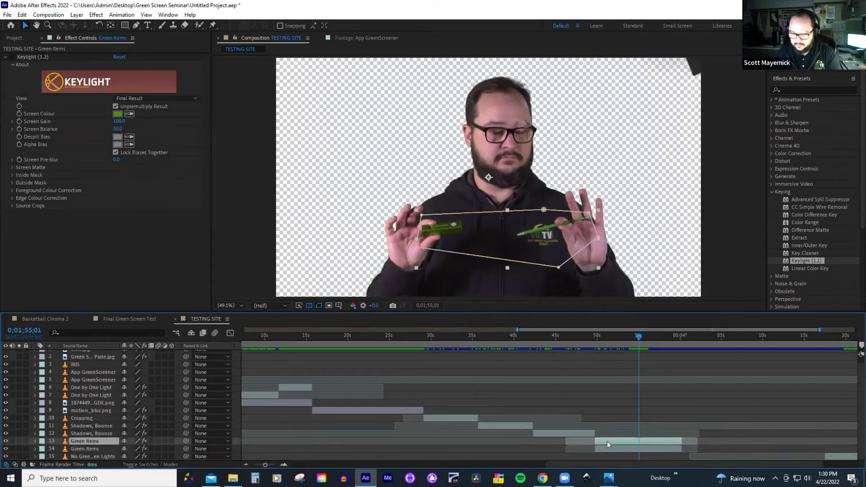
key("Delete")
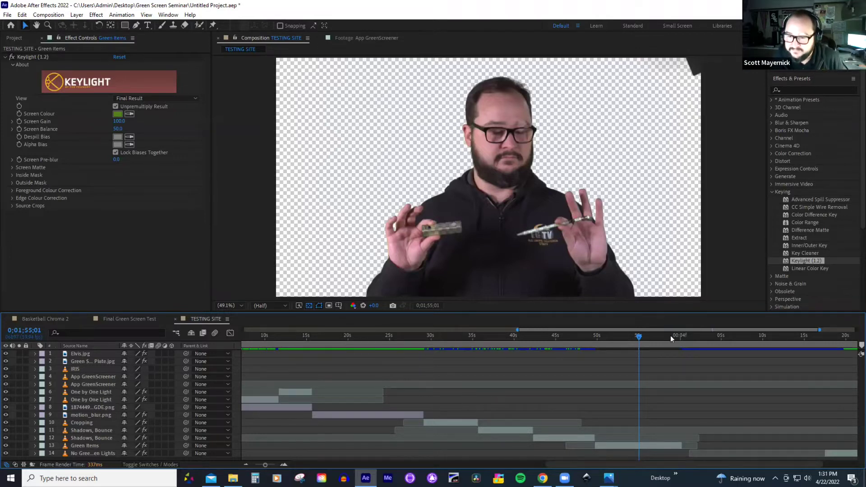
- Switch to the Final Green Screen Test composition, move to 0;00;03;59 and hide the man silhouette layer
left_click(691, 344)
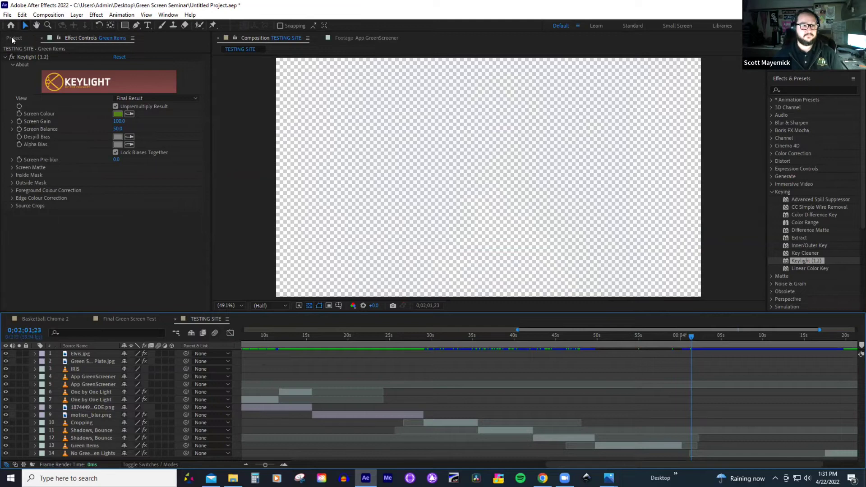
left_click(14, 38)
left_click(134, 318)
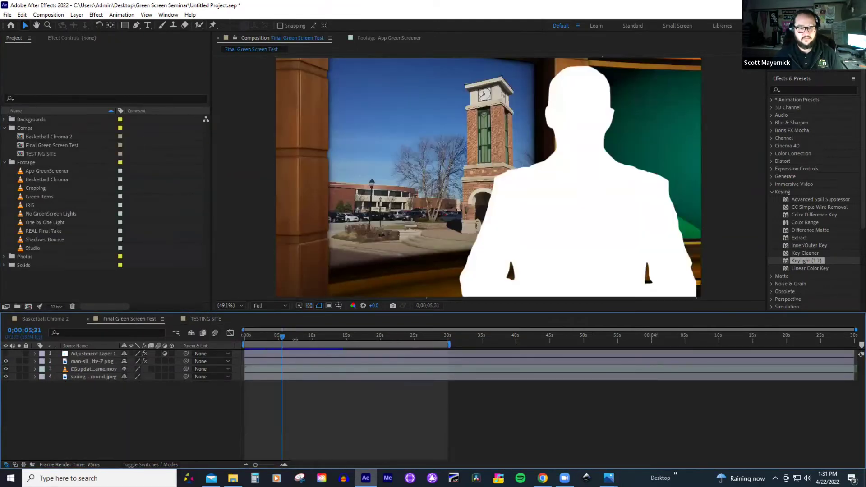
left_click(272, 336)
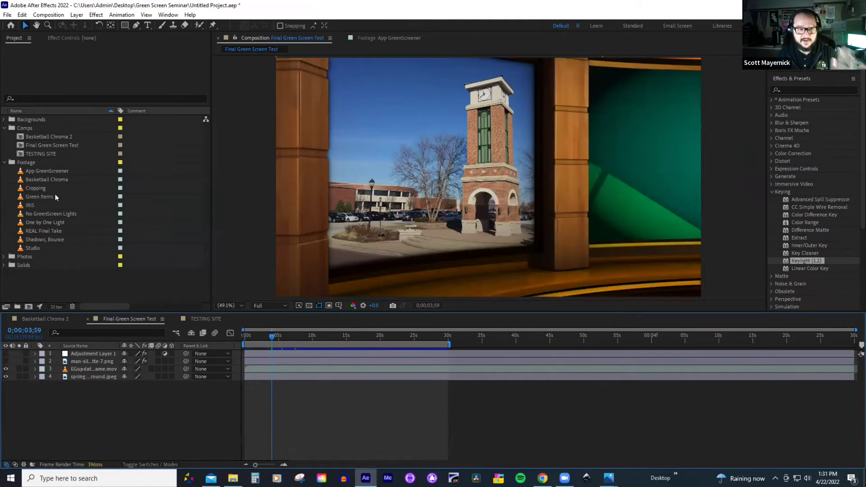
- Add the REAL Final Take footage directly below the silhouette layer and compare its framing with the silhouette
left_click(59, 231)
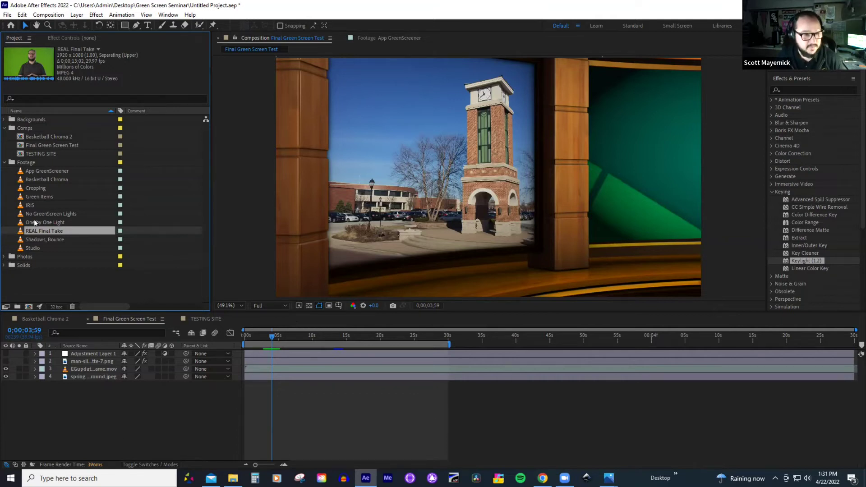
left_click_drag(34, 232, 238, 371)
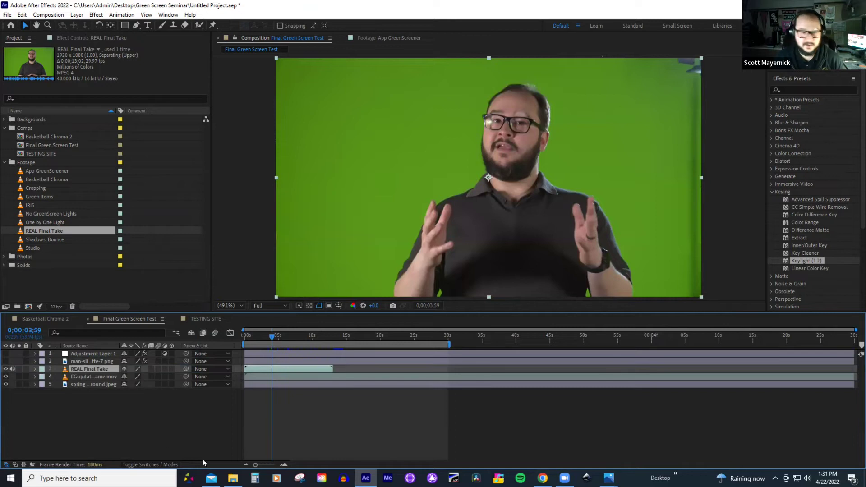
left_click(34, 369)
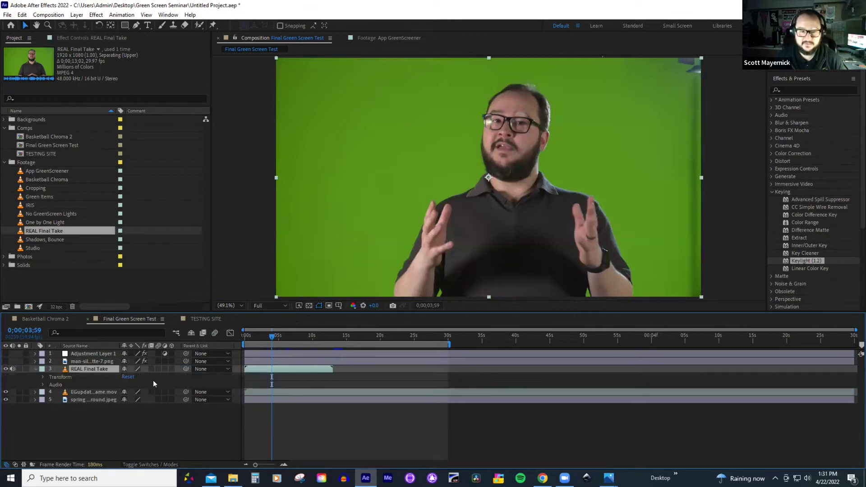
left_click(5, 362)
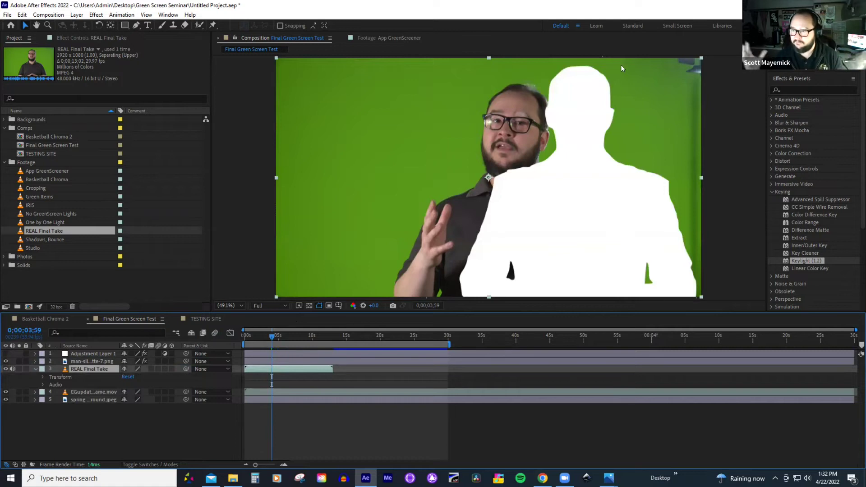
left_click(6, 362)
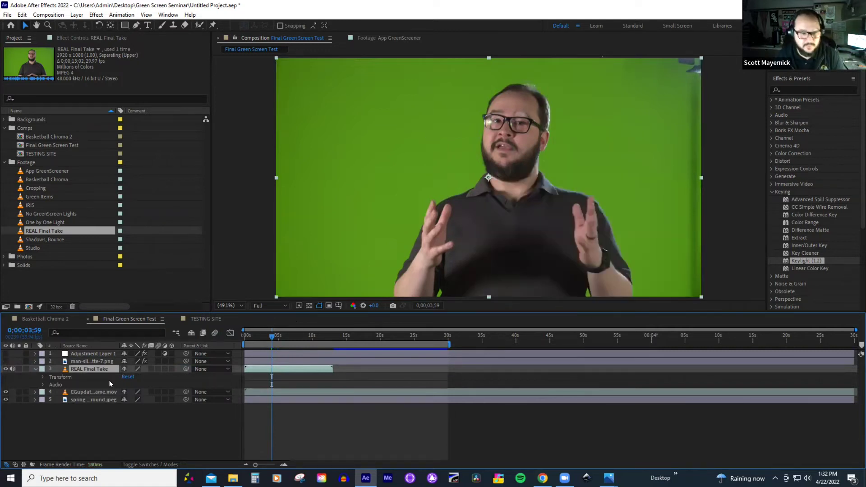
- Shift the REAL Final Take layer horizontally to the right, placing the presenter beside the clock tower
left_click(42, 377)
left_click_drag(129, 392, 248, 395)
left_click(36, 369)
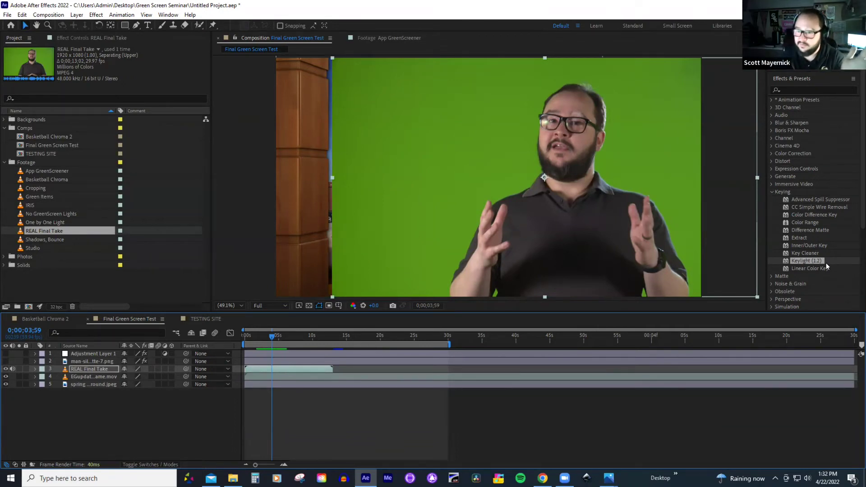
- Apply Keylight (1.2) to the REAL Final Take layer and sample the green backdrop as the Screen Colour
left_click_drag(806, 260, 311, 369)
left_click(129, 113)
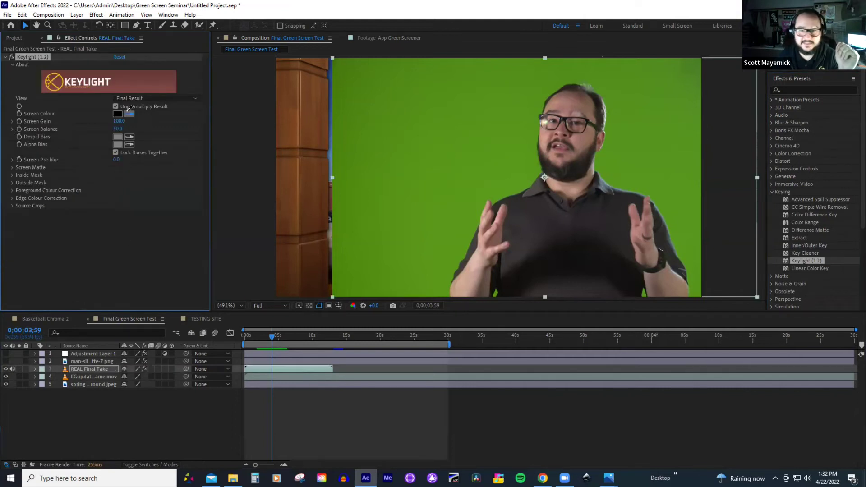
left_click(494, 121)
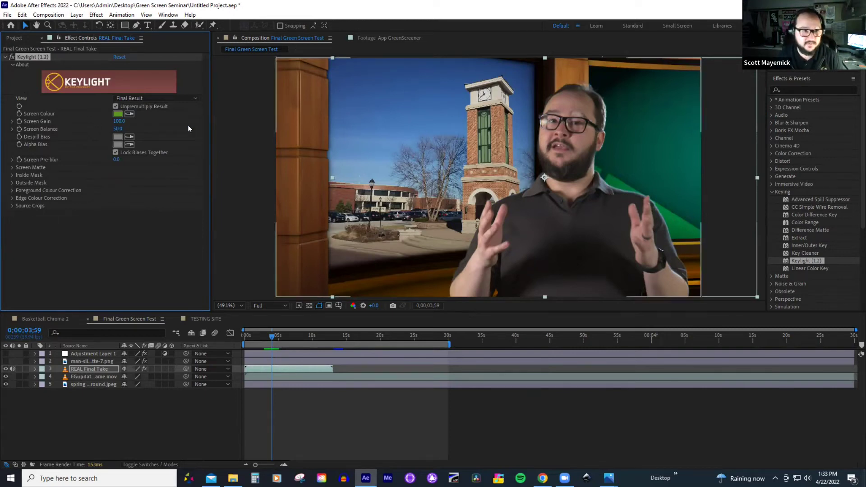
- Set the Keylight view to Screen Matte and expand the effect's Screen Matte settings
left_click(129, 99)
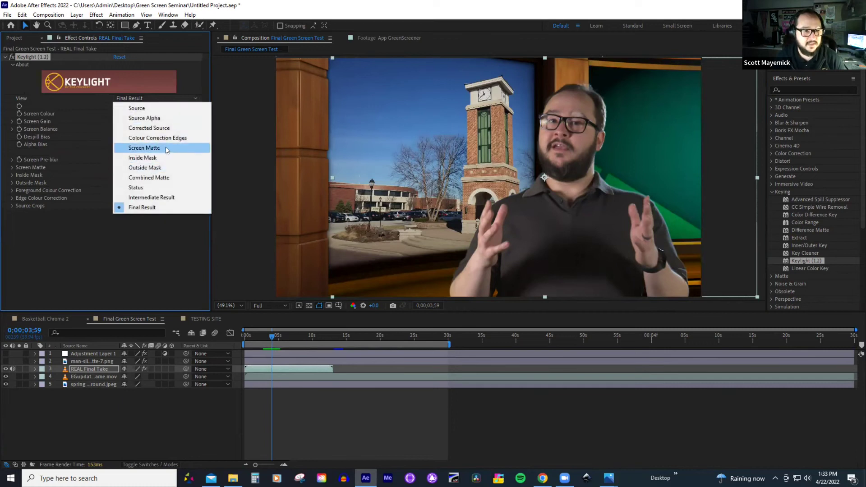
left_click(163, 149)
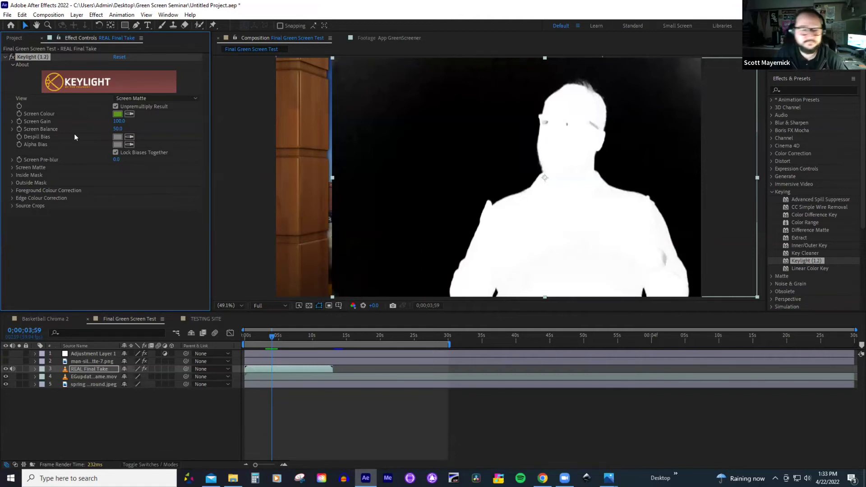
left_click(11, 168)
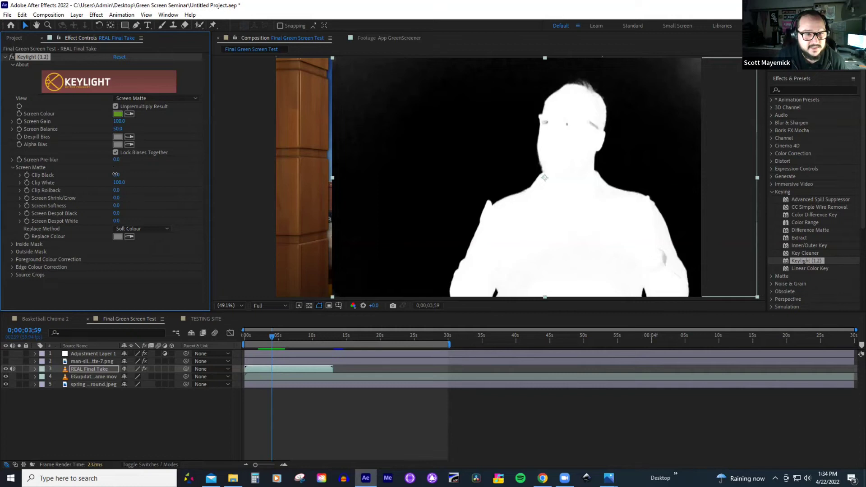
- Set Keylight's Screen Matte Clip Black to 18 and Clip White to 59, and display the Final Result
left_click_drag(116, 174, 121, 174)
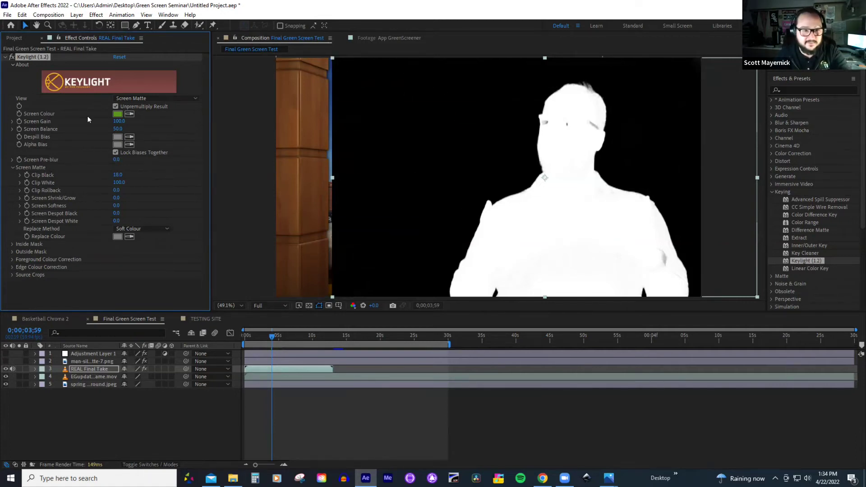
left_click_drag(120, 181, 98, 181)
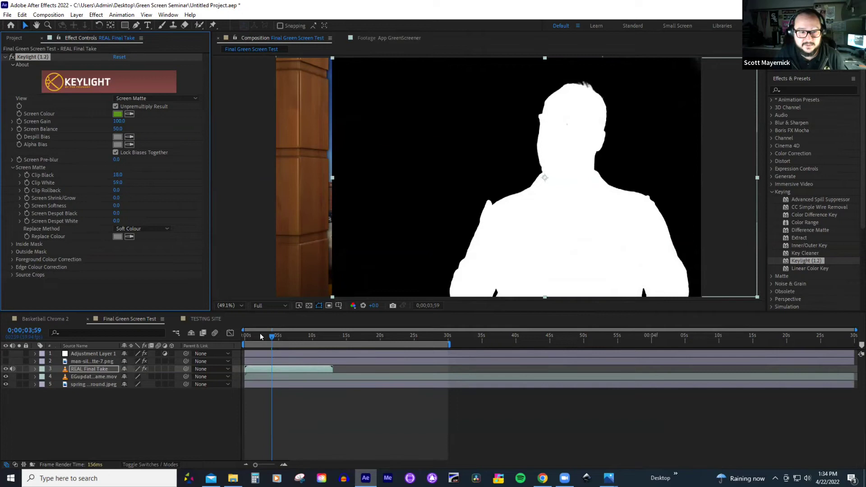
left_click(153, 98)
left_click(149, 208)
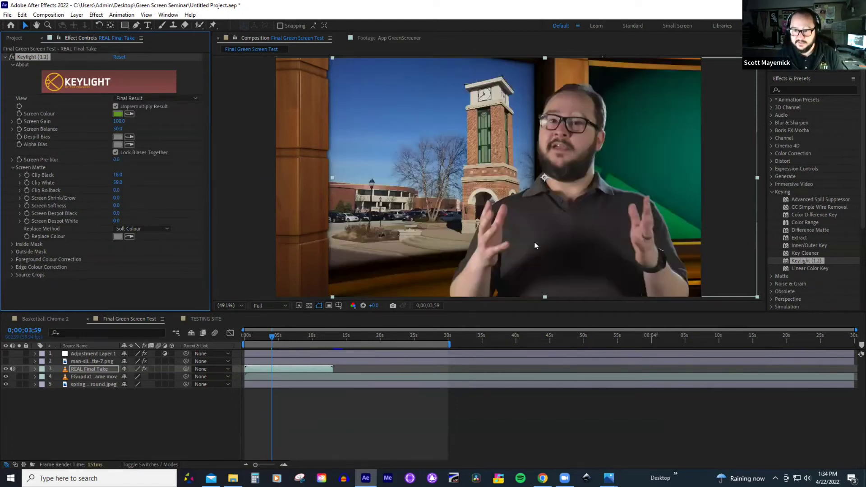
- Set the Keylight view to Intermediate Result and examine the keyed edges around the presenter's head up close
left_click(131, 99)
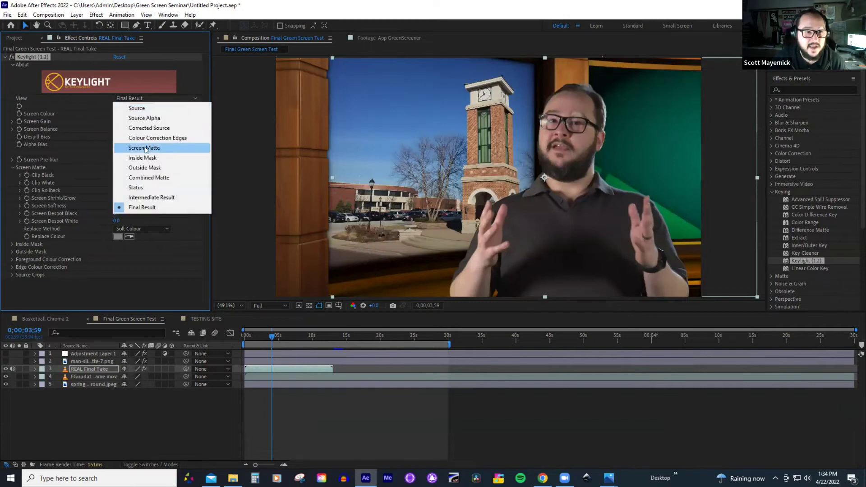
left_click(174, 197)
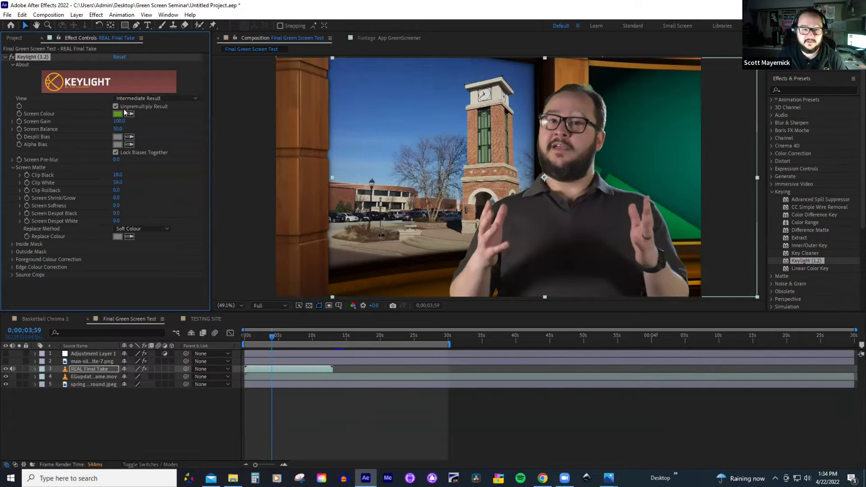
left_click(37, 26)
scroll(611, 159, "up", 5)
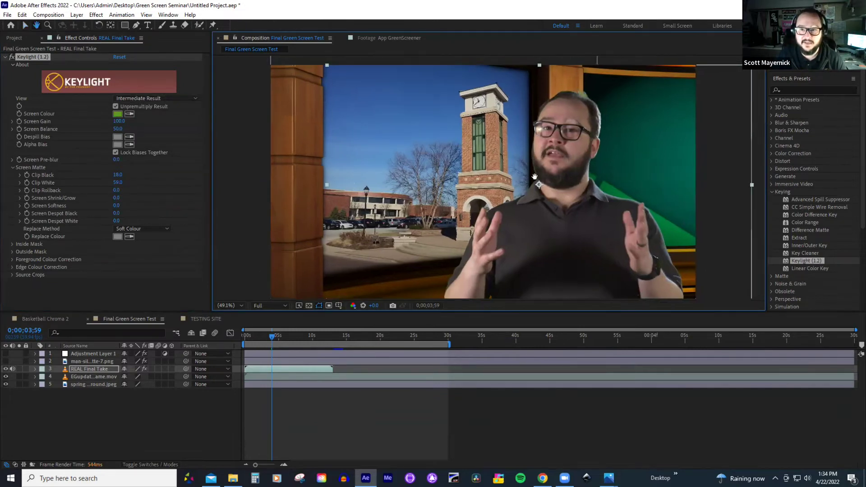
left_click_drag(532, 131, 524, 135)
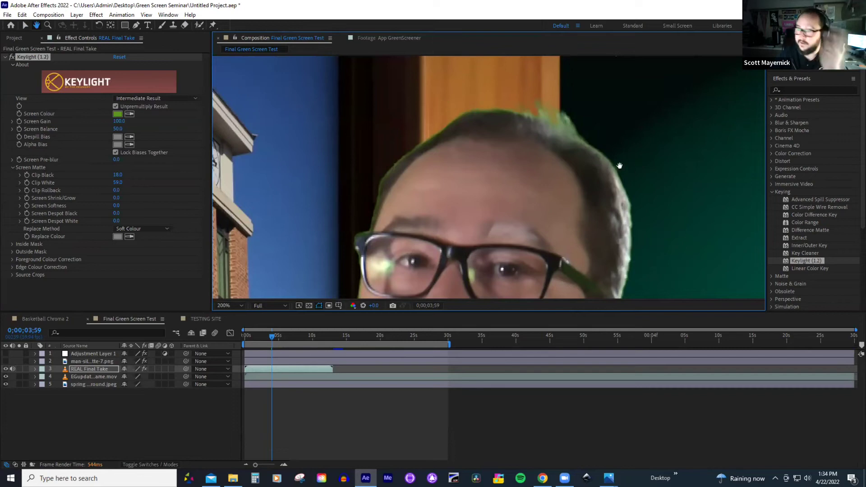
scroll(593, 158, "down", 2)
scroll(592, 158, "down", 2)
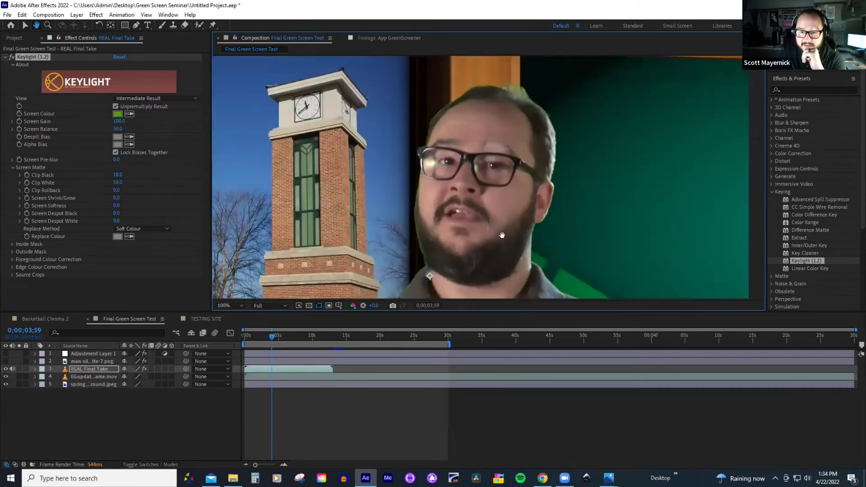
left_click(230, 306)
left_click(247, 145)
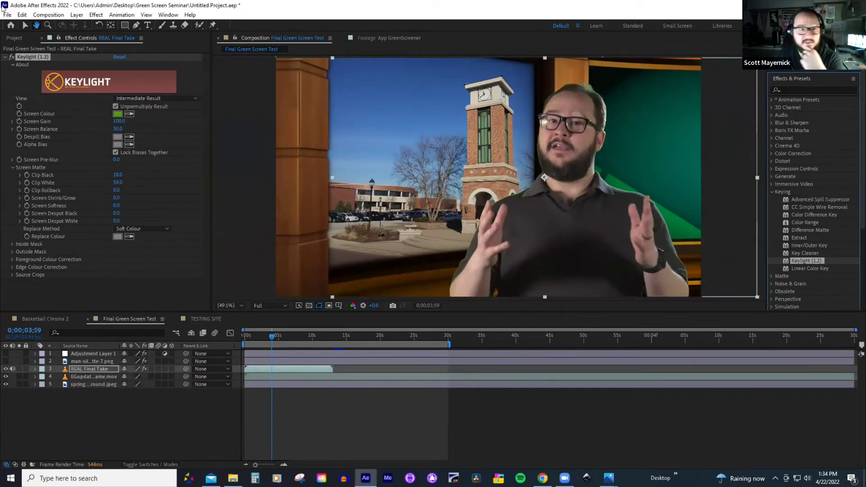
- Apply the Advanced Spill Suppressor effect to the REAL Final Take layer
left_click(27, 25)
left_click(838, 199)
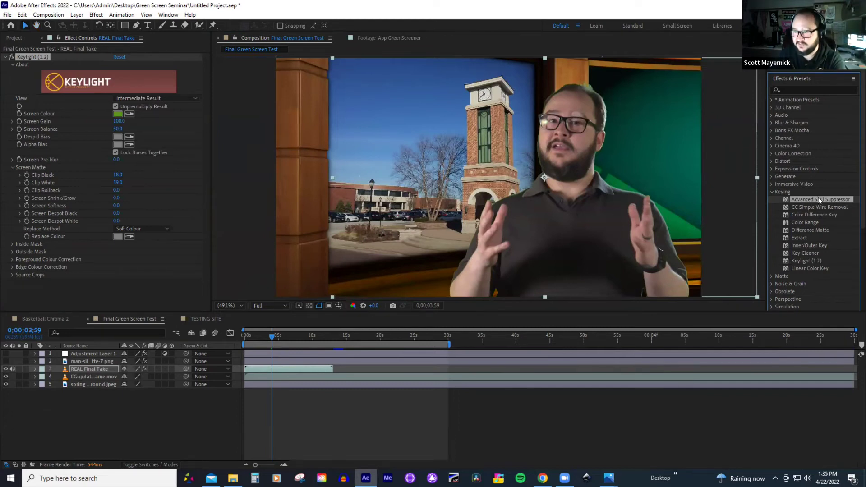
left_click_drag(818, 201, 300, 367)
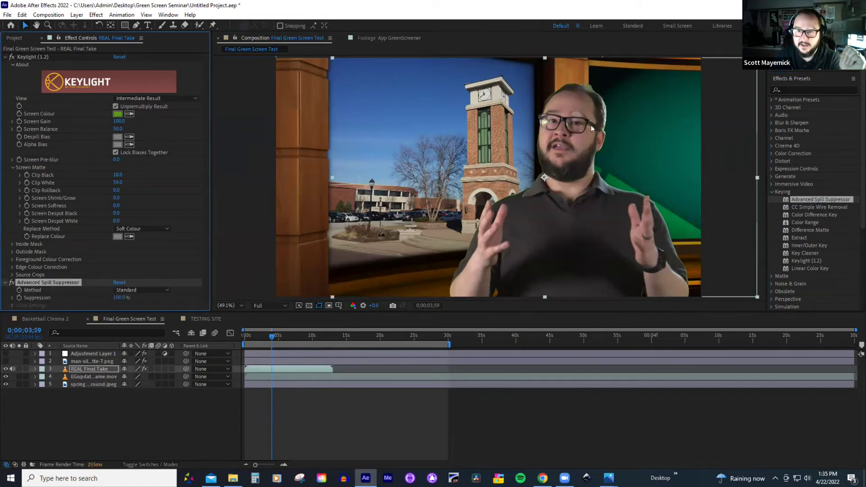
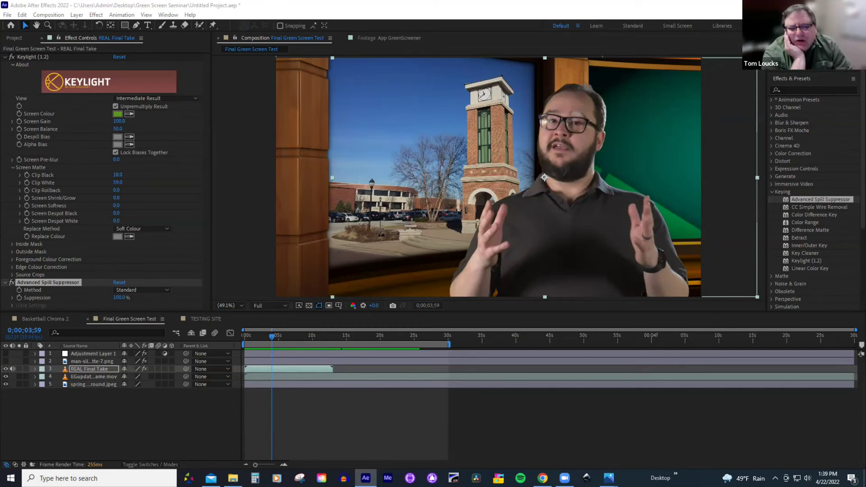
- Switch to Photos and compare the lighting setups in EGTV Studio.HEIC and spot light lighting.jpg
key("alt+Tab")
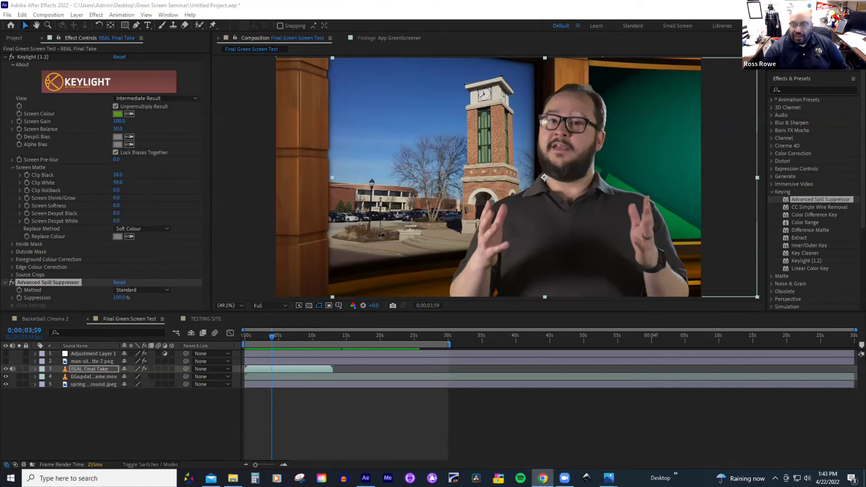
key("alt+Tab")
key("alt+Tab")
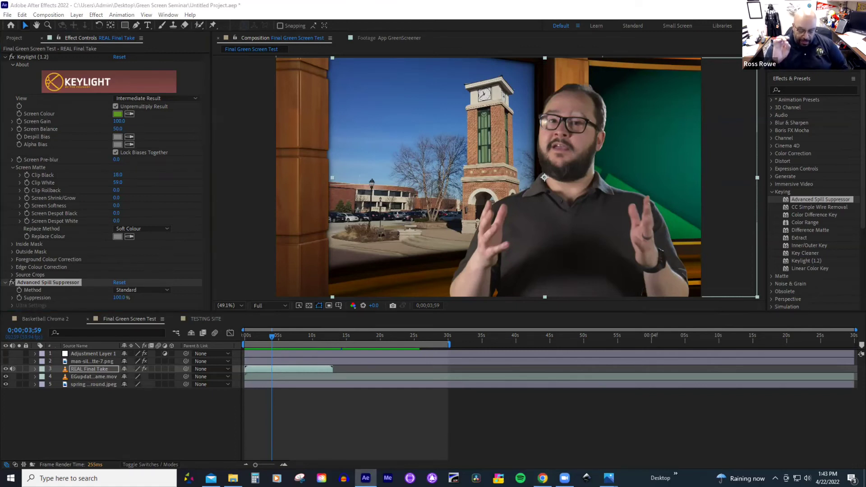
key("alt+Tab")
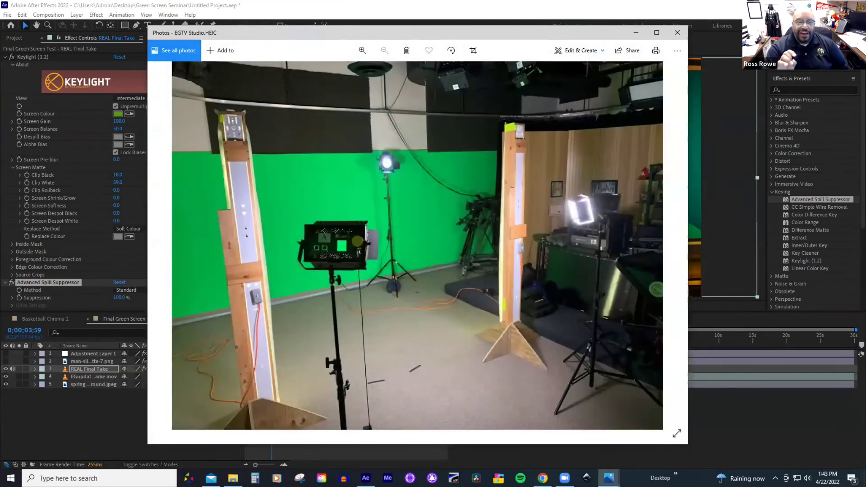
key("alt+Tab")
key("Return")
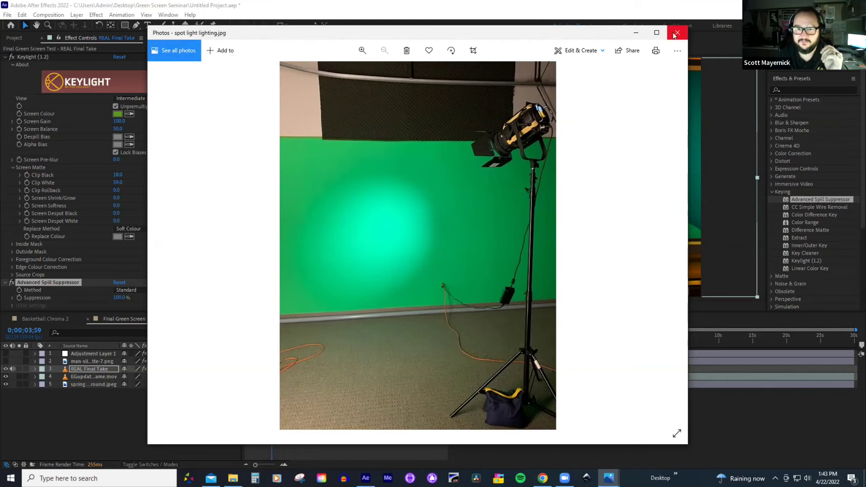
key("Right")
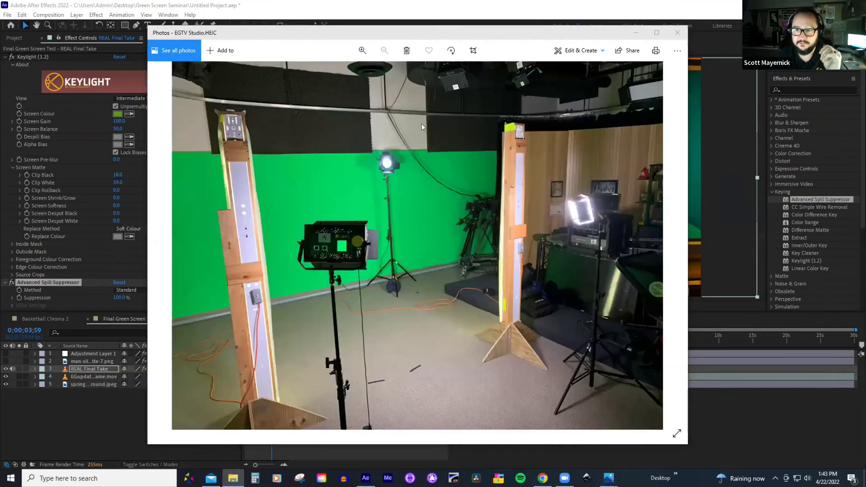